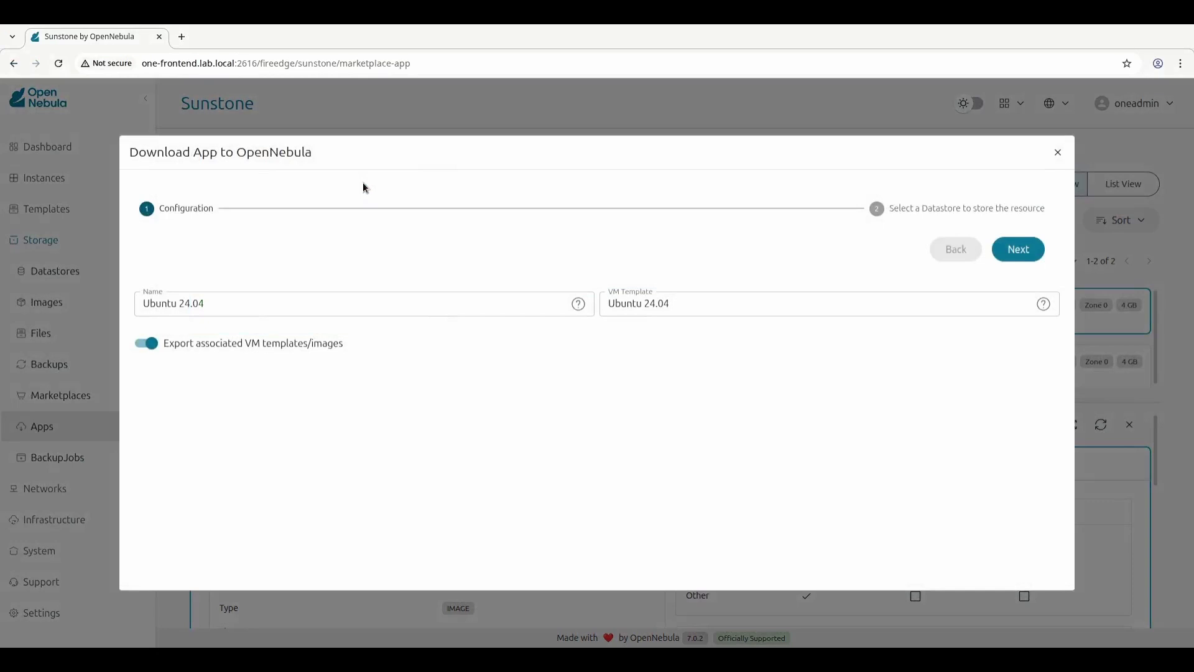
Step: Download the Ubuntu 24.04 app together with its VM template into the default image datastore
{"action": "left_click", "coordinate": [1033, 252]}
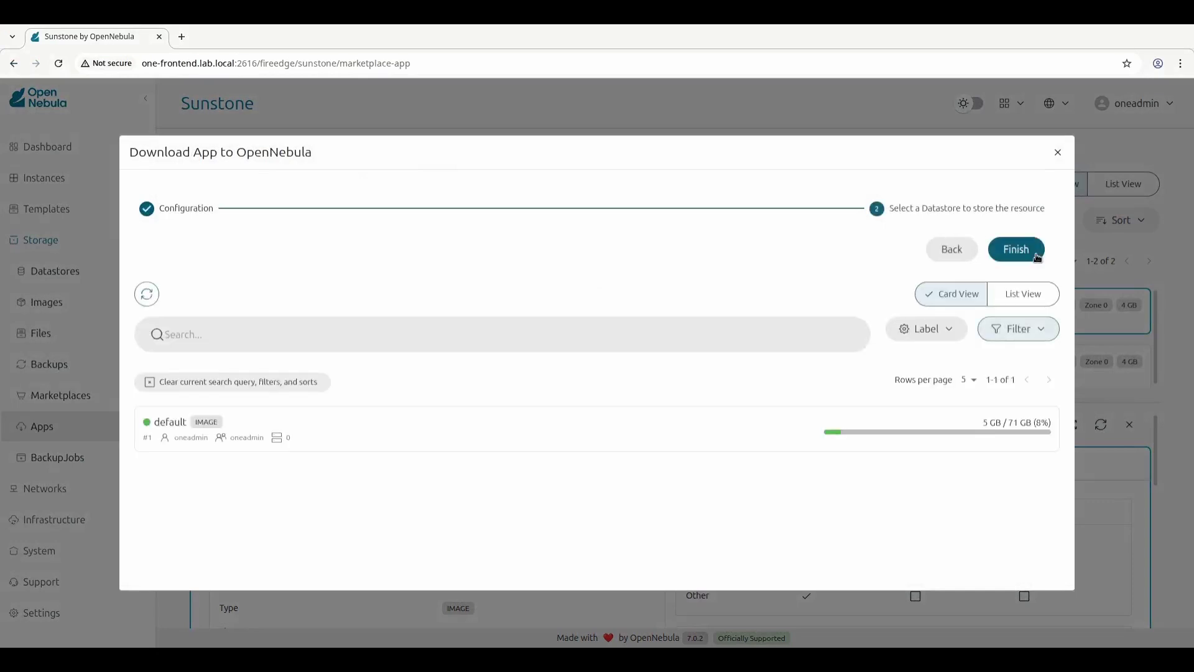
{"action": "left_click", "coordinate": [341, 429]}
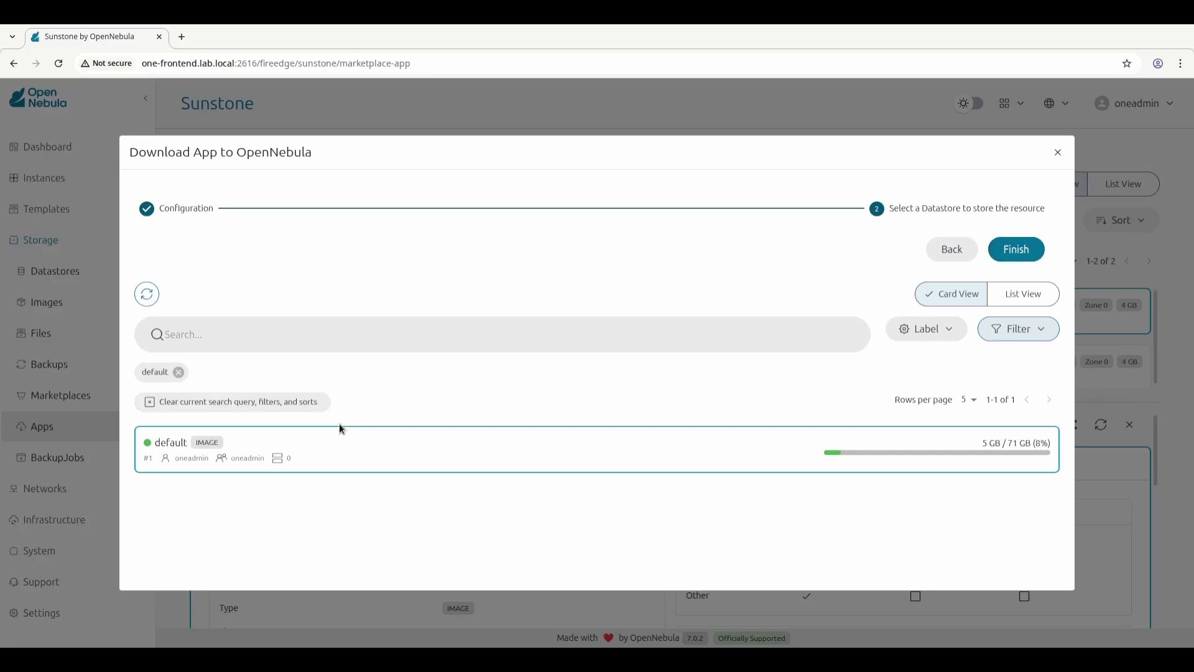
{"action": "left_click", "coordinate": [1018, 249]}
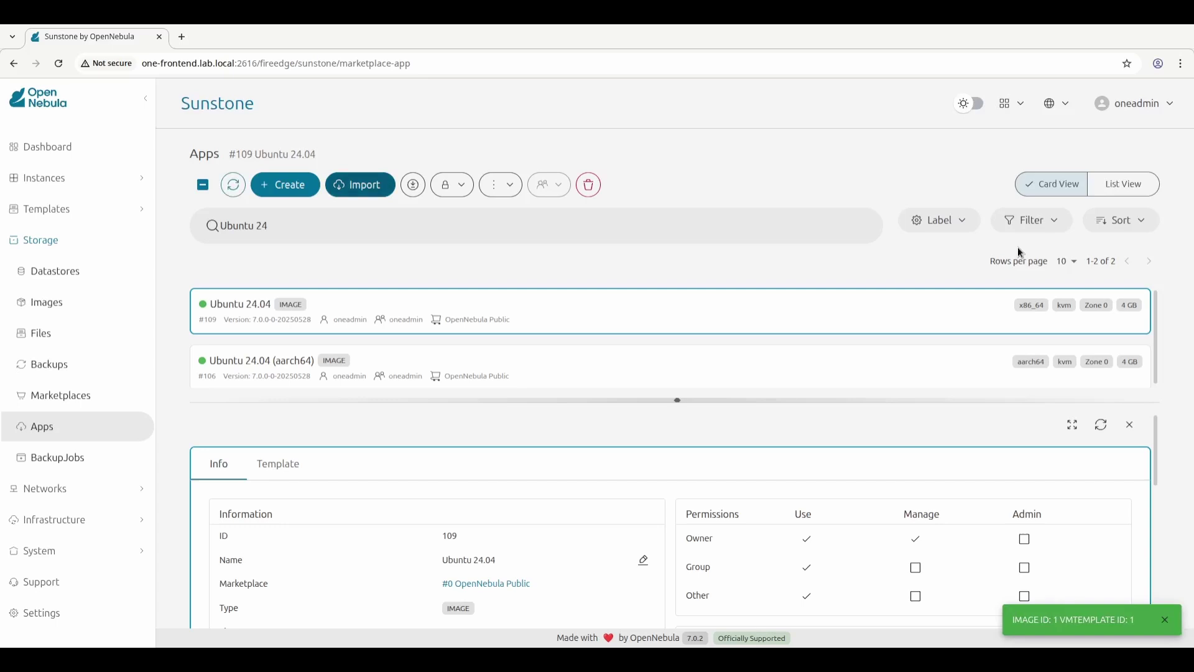
Step: Look at the storage images list, and open the Ubuntu 24.04 VM template for updating
{"action": "left_click", "coordinate": [43, 301]}
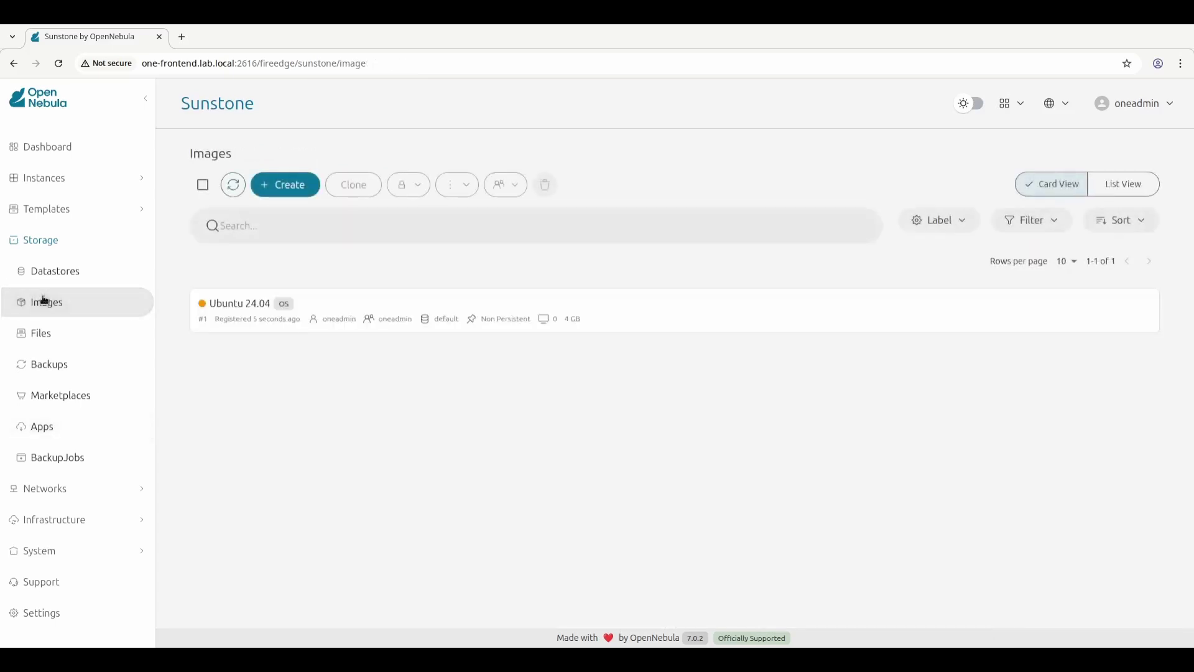
{"action": "left_click", "coordinate": [87, 213]}
{"action": "left_click", "coordinate": [80, 242]}
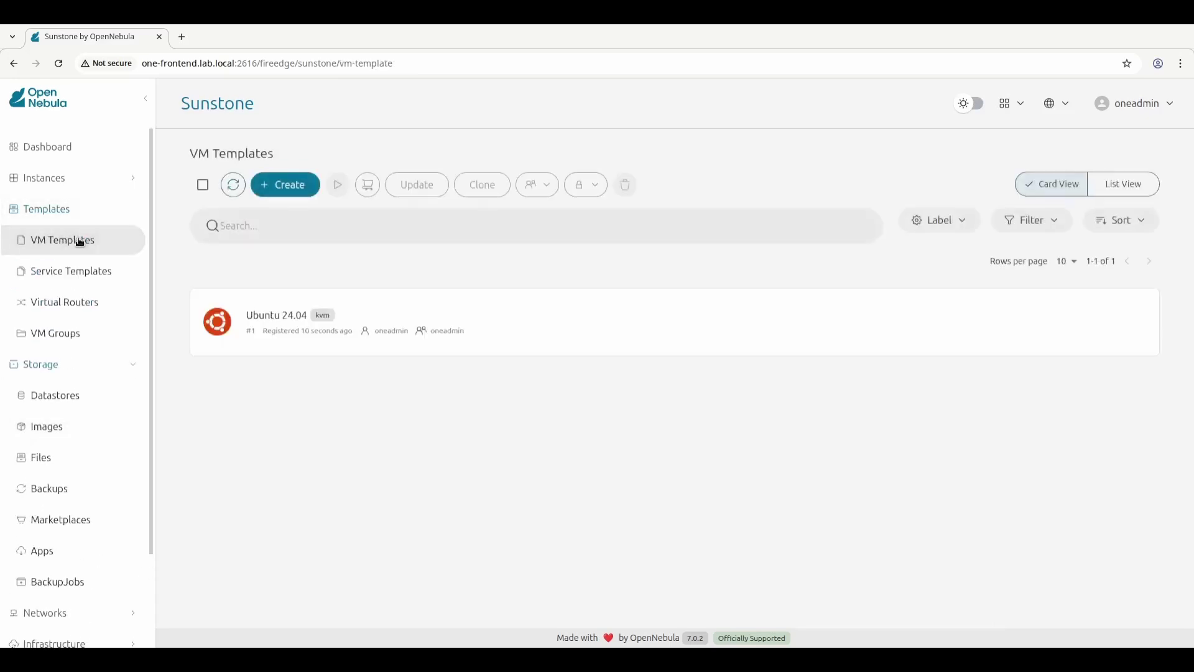
{"action": "left_click", "coordinate": [472, 309]}
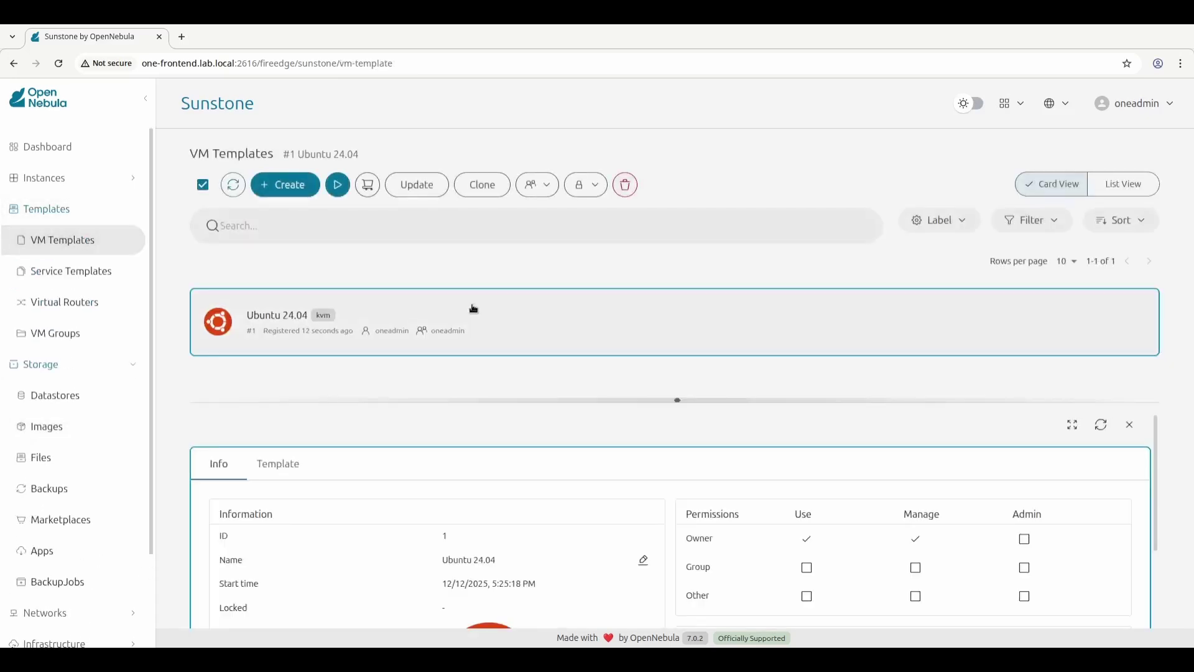
{"action": "left_click", "coordinate": [421, 193]}
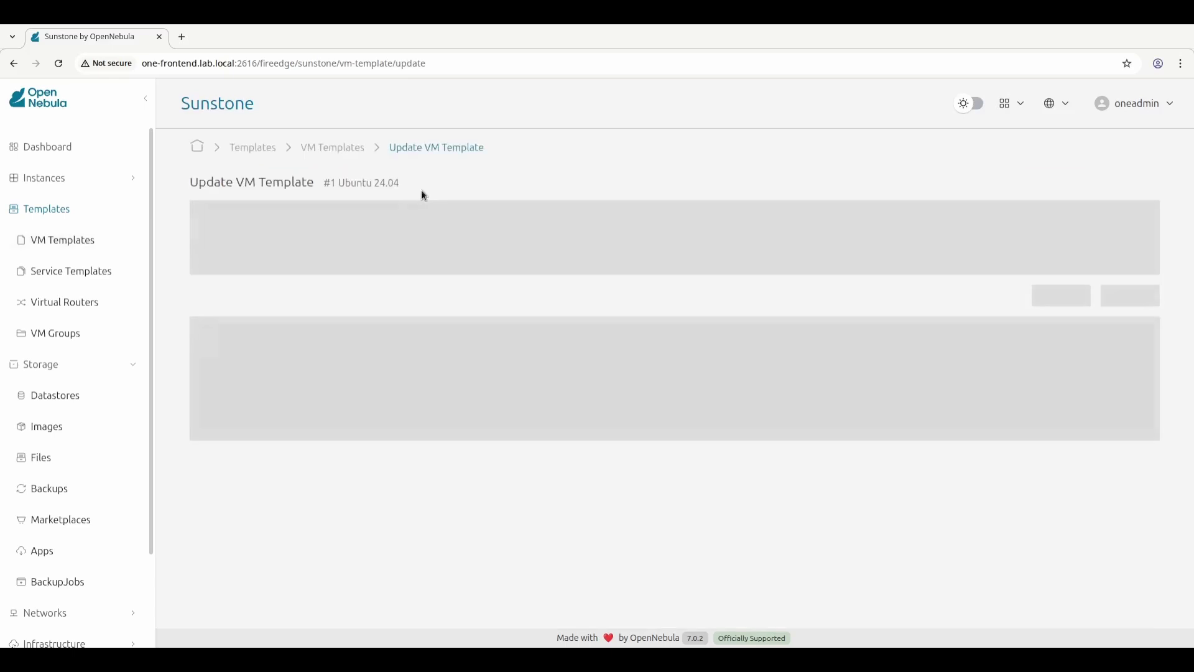
Step: Set the template's memory to 4096 MB and proceed to the advanced options
{"action": "left_click", "coordinate": [747, 533]}
{"action": "key", "text": "ctrl+a"}
{"action": "type", "text": "4096"}
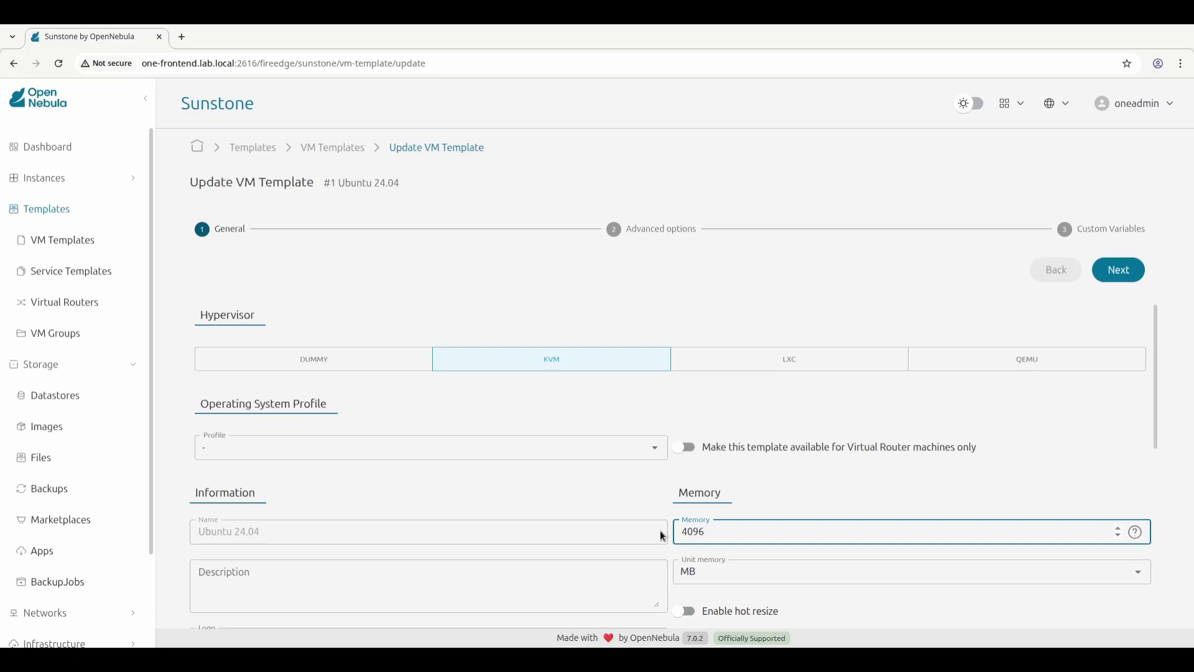
{"action": "left_click", "coordinate": [1125, 270]}
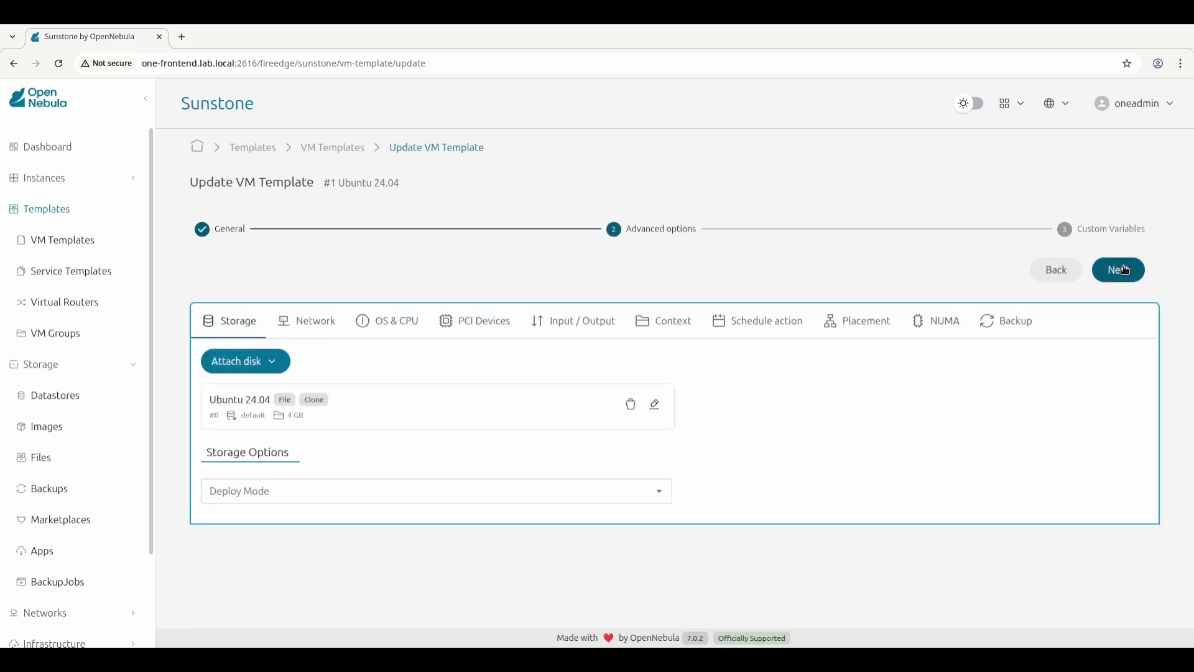
Step: Edit the template's Ubuntu 24.04 disk so its size on instantiate is 30720, keeping the same image
{"action": "left_click", "coordinate": [656, 405]}
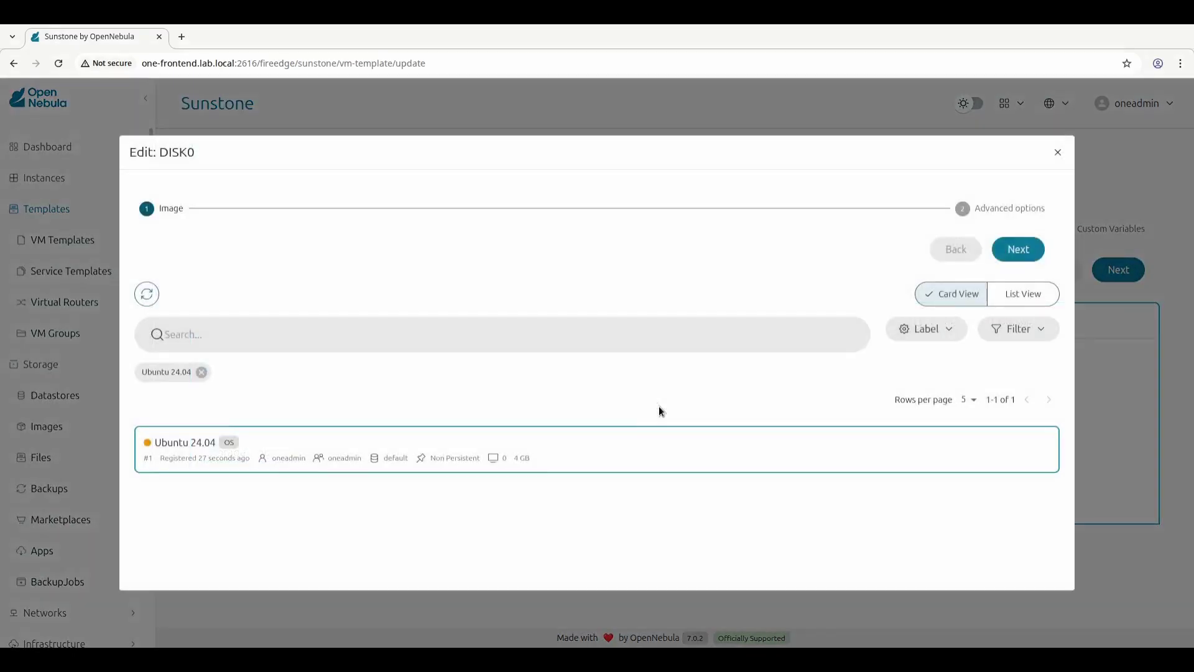
{"action": "left_click", "coordinate": [1016, 250]}
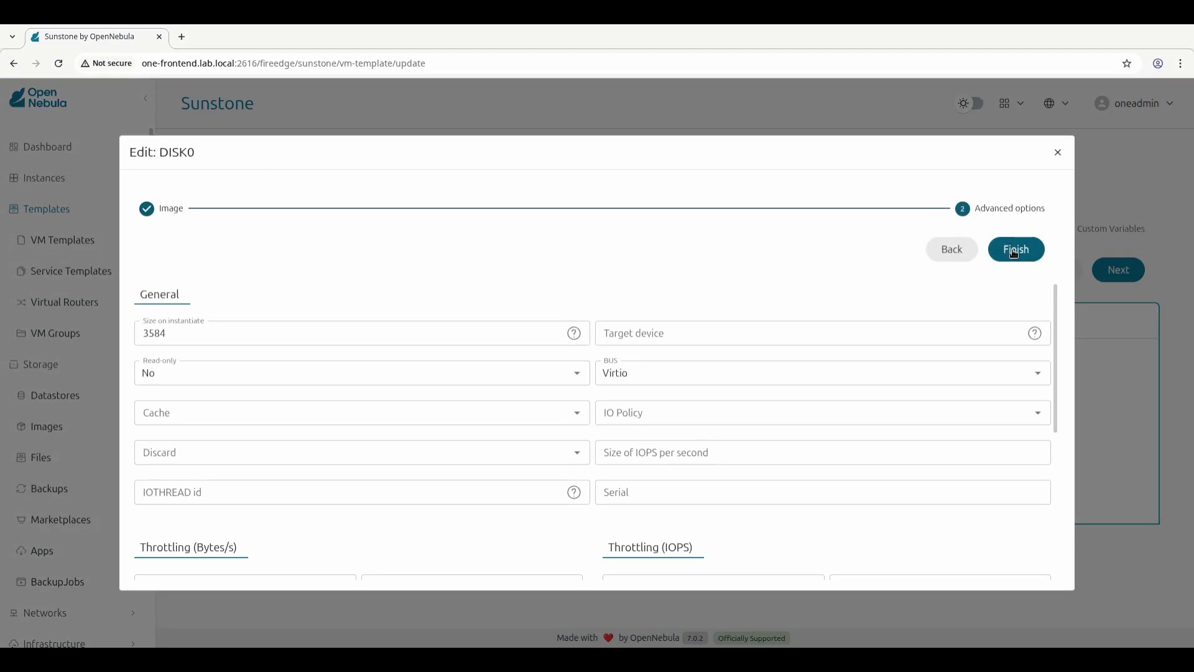
{"action": "double_click", "coordinate": [316, 339]}
{"action": "type", "text": "30"}
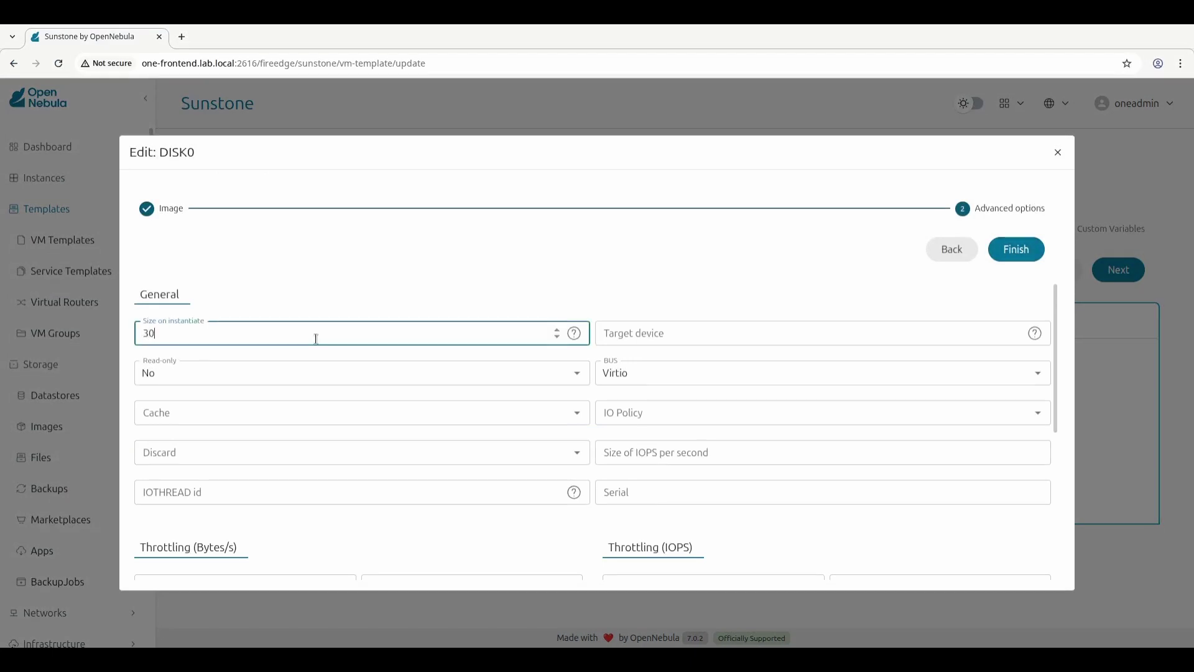
{"action": "type", "text": "720"}
{"action": "left_click", "coordinate": [1028, 255]}
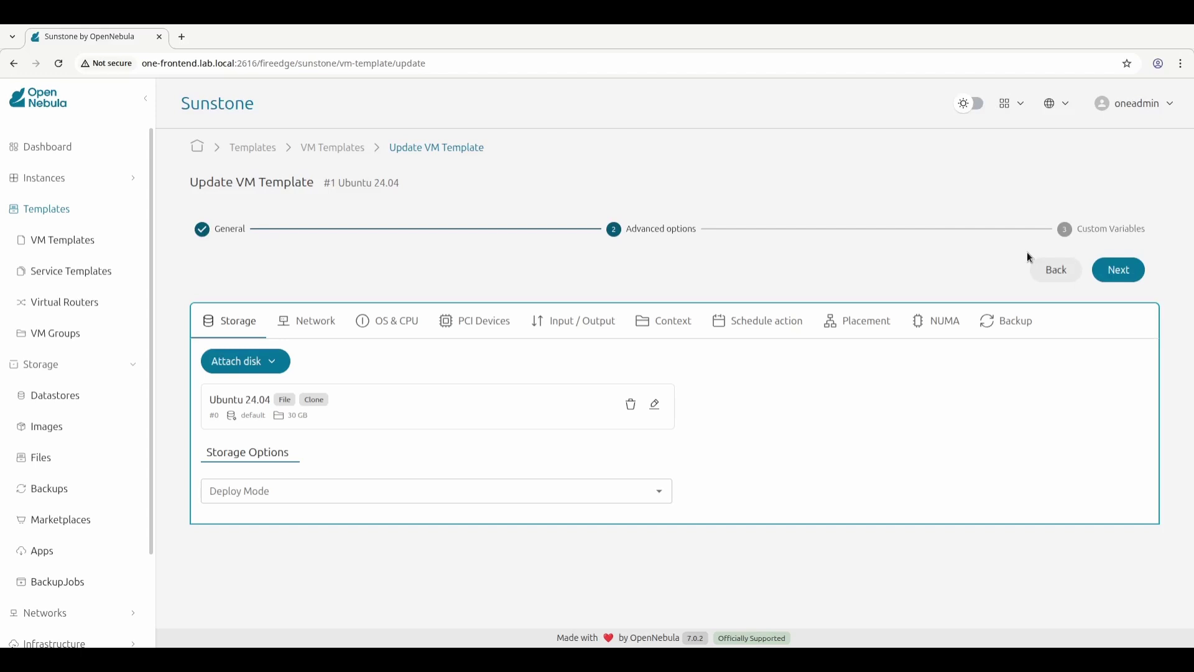
Step: Attach a network interface on the evpn0 network to the template, keeping default network values and QoS
{"action": "left_click", "coordinate": [304, 329]}
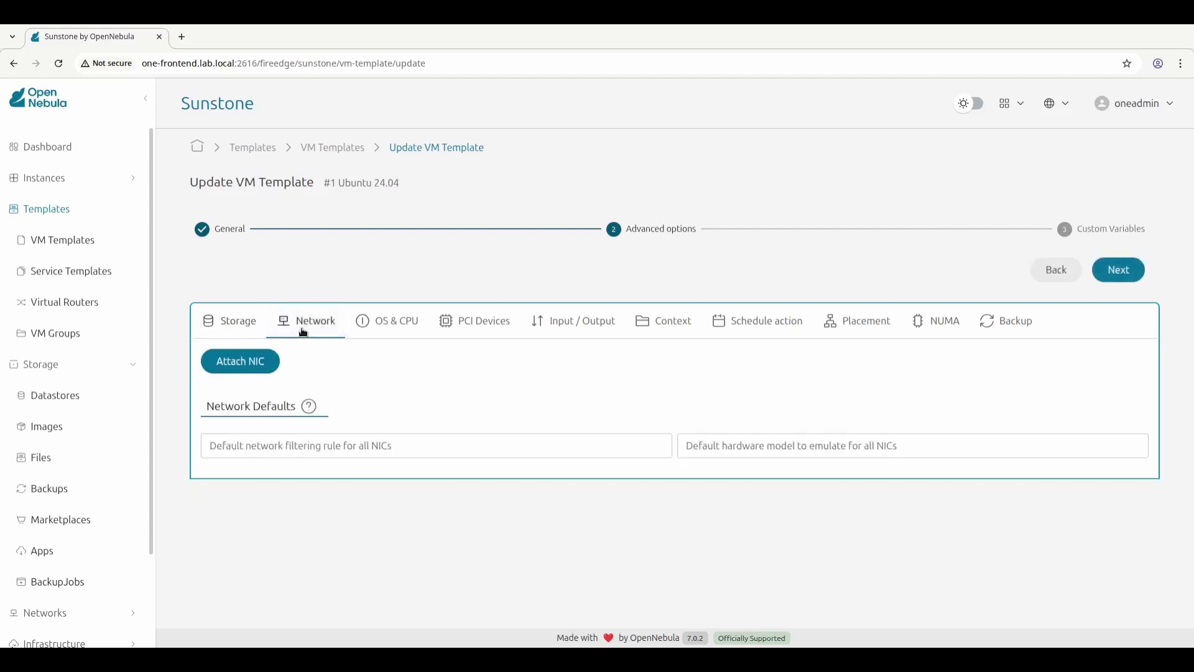
{"action": "left_click", "coordinate": [248, 362]}
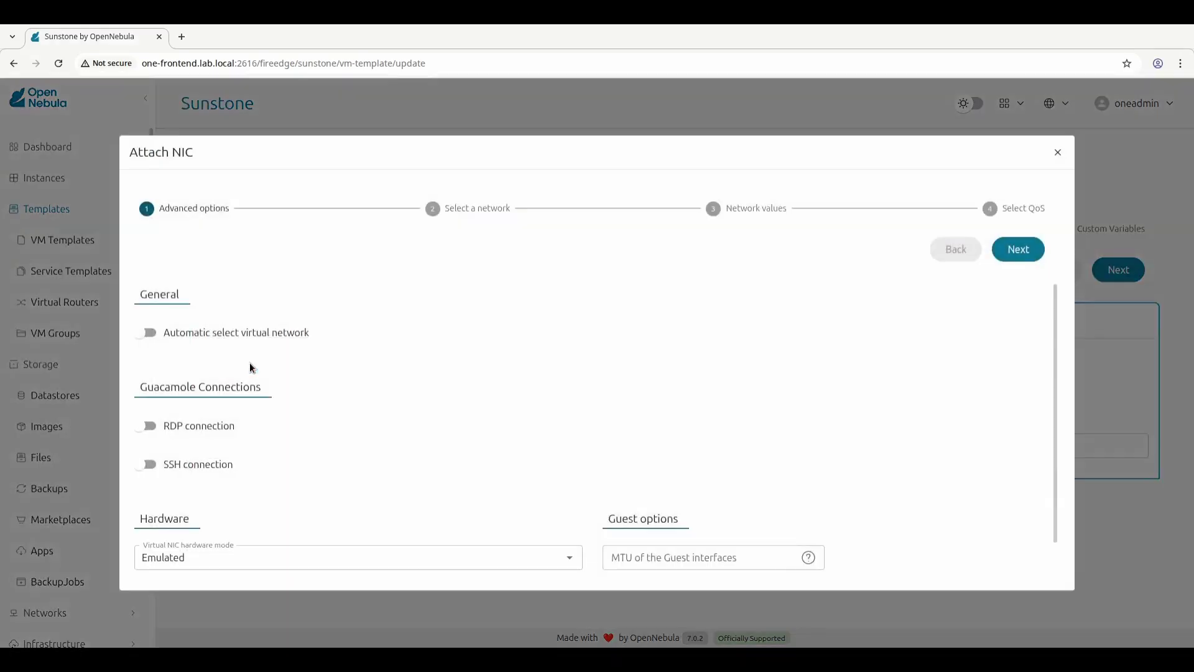
{"action": "left_click", "coordinate": [454, 210]}
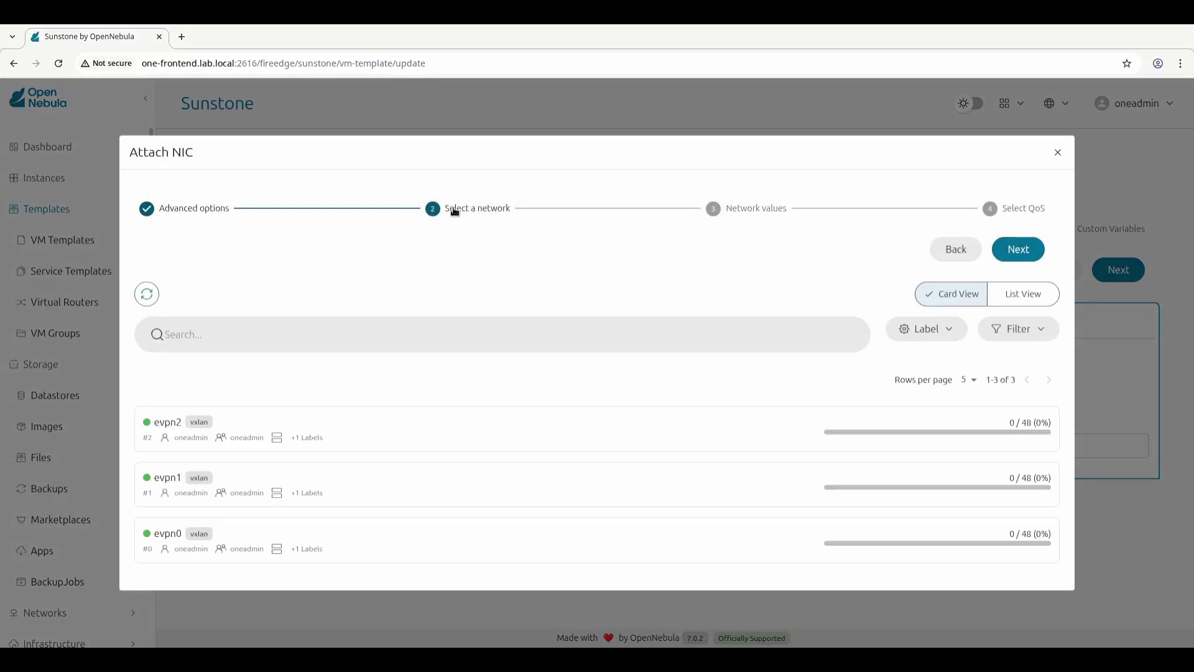
{"action": "left_click", "coordinate": [413, 552]}
{"action": "left_click", "coordinate": [1019, 252]}
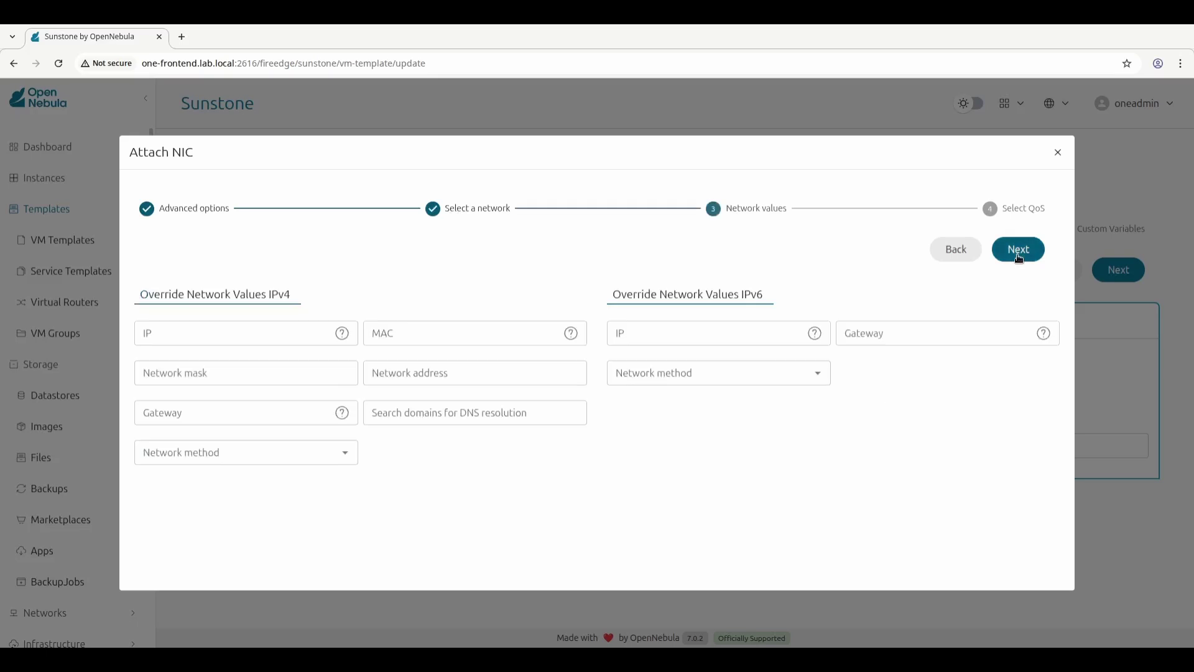
{"action": "left_click", "coordinate": [1014, 256]}
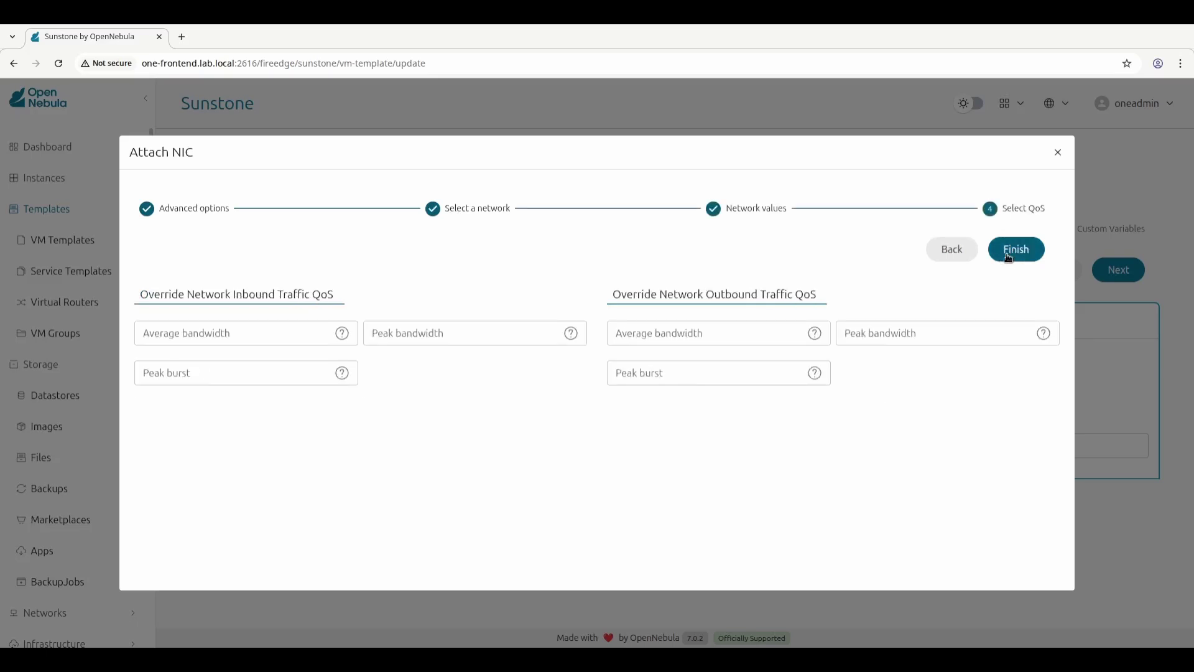
{"action": "left_click", "coordinate": [1009, 255]}
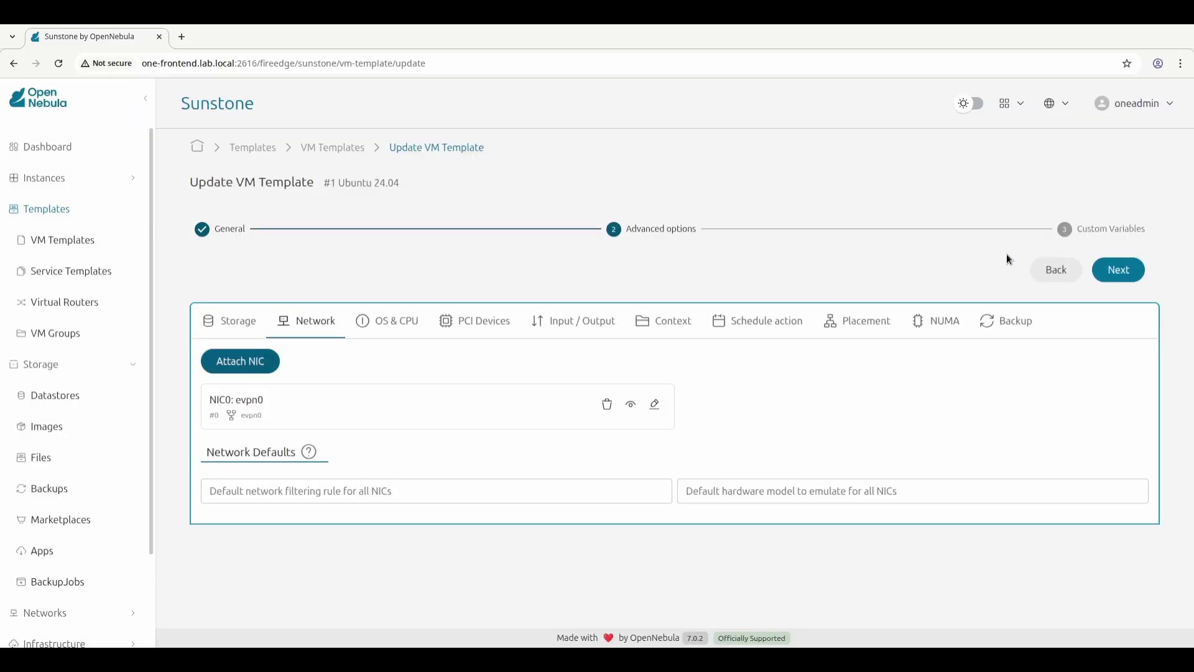
Step: Enter "apt update" as the start script in the template's context configuration
{"action": "left_click", "coordinate": [664, 321]}
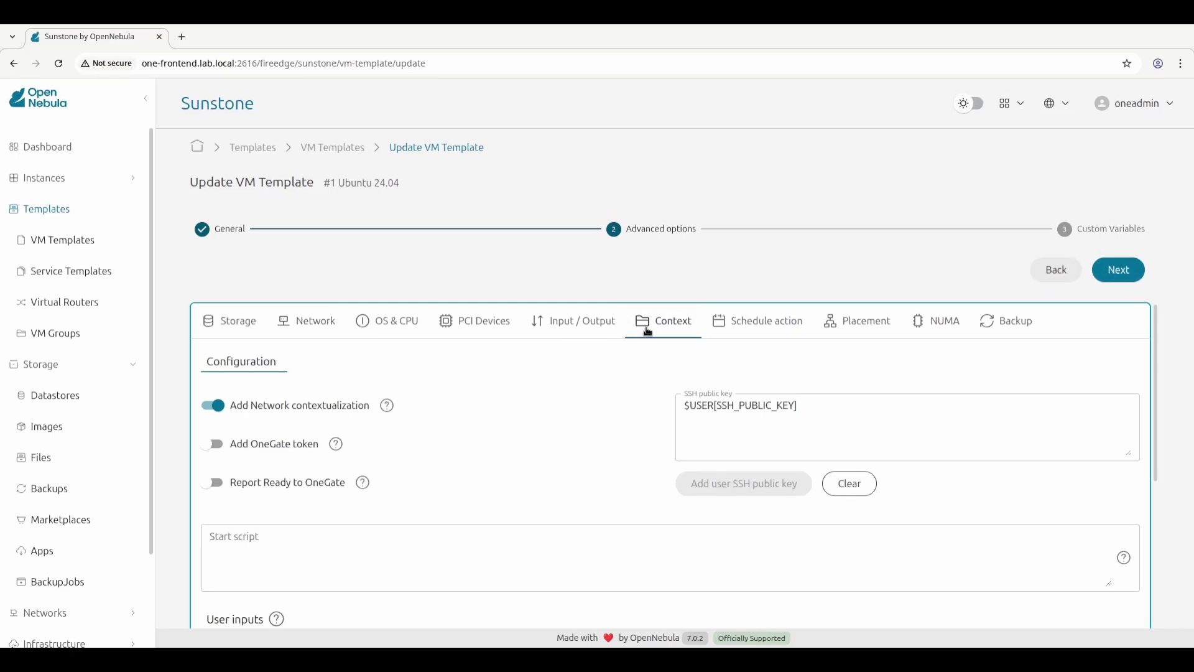
{"action": "left_click", "coordinate": [491, 537]}
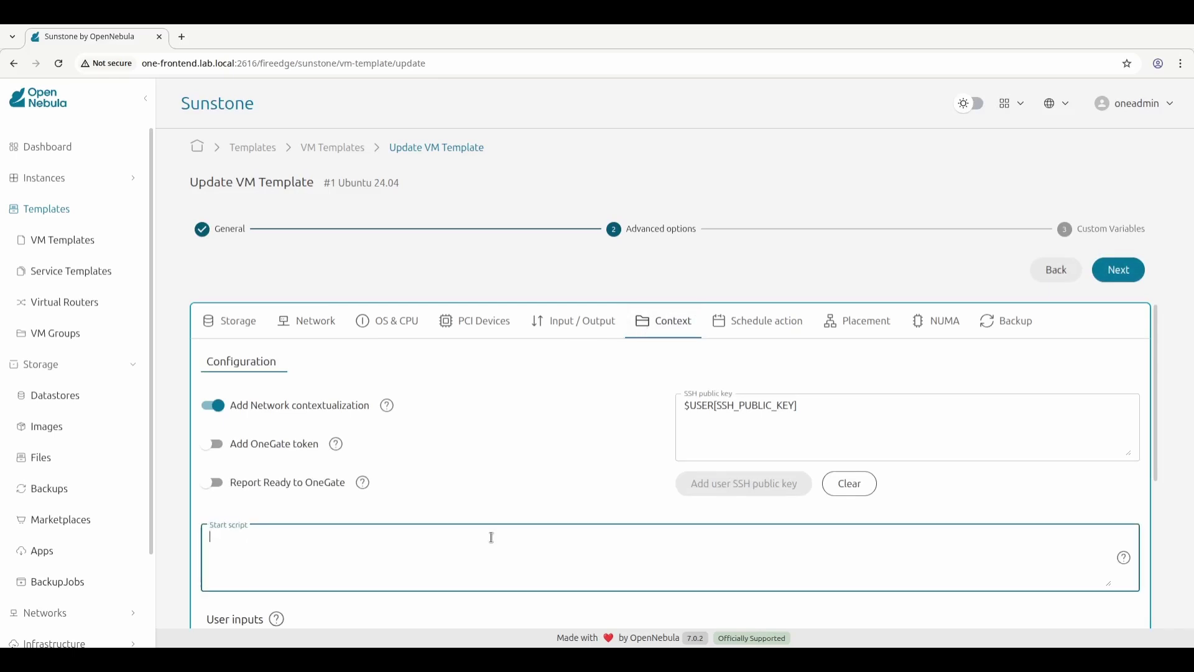
{"action": "type", "text": "apt update"}
{"action": "left_click", "coordinate": [573, 470]}
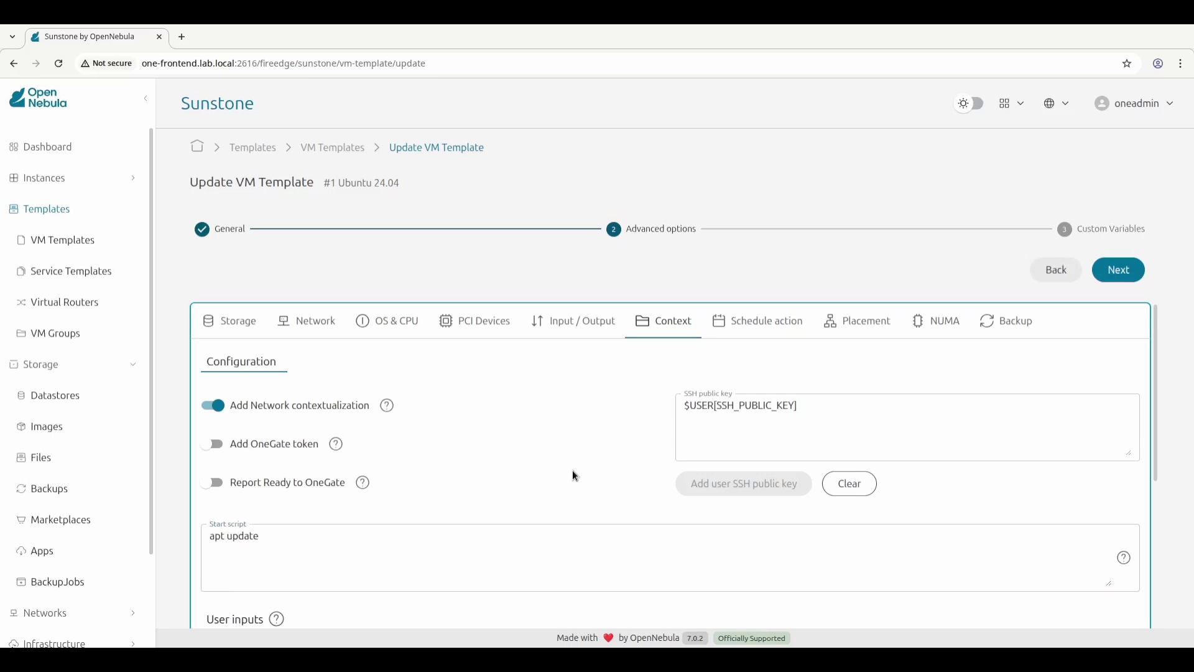
Step: Add a context custom variable USERNAME with the value opennebula
{"action": "left_click_drag", "start_coordinate": [1155, 400], "coordinate": [1154, 563]}
{"action": "left_click", "coordinate": [392, 608]}
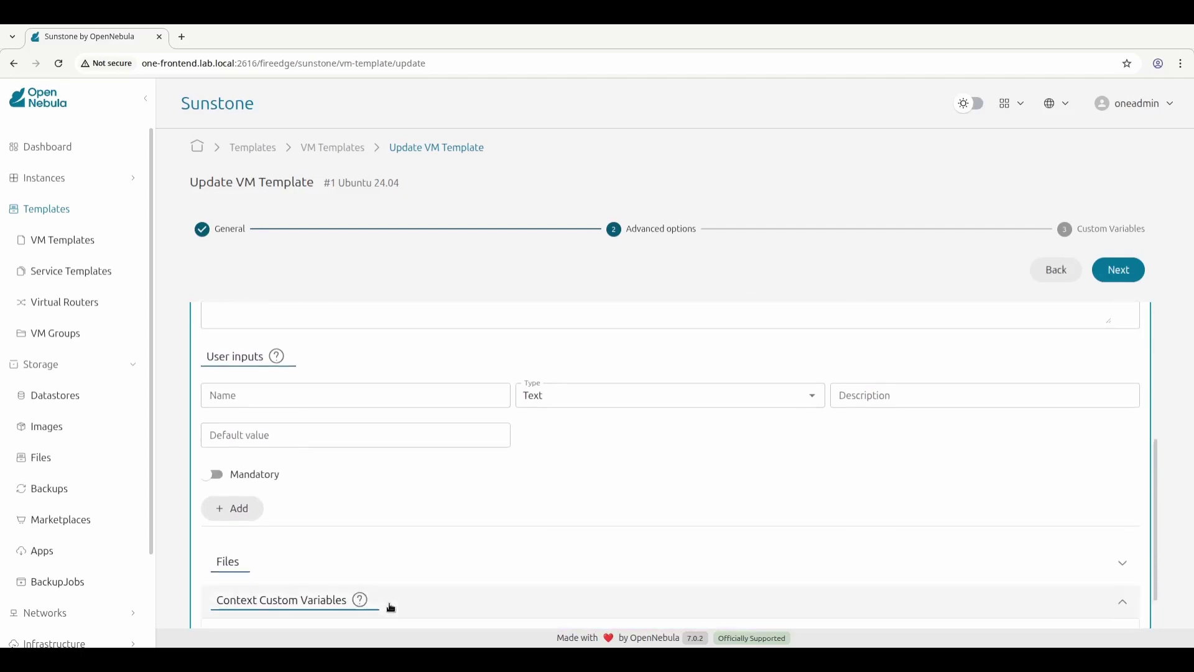
{"action": "left_click_drag", "start_coordinate": [1156, 508], "coordinate": [1158, 577]}
{"action": "left_click", "coordinate": [459, 588]}
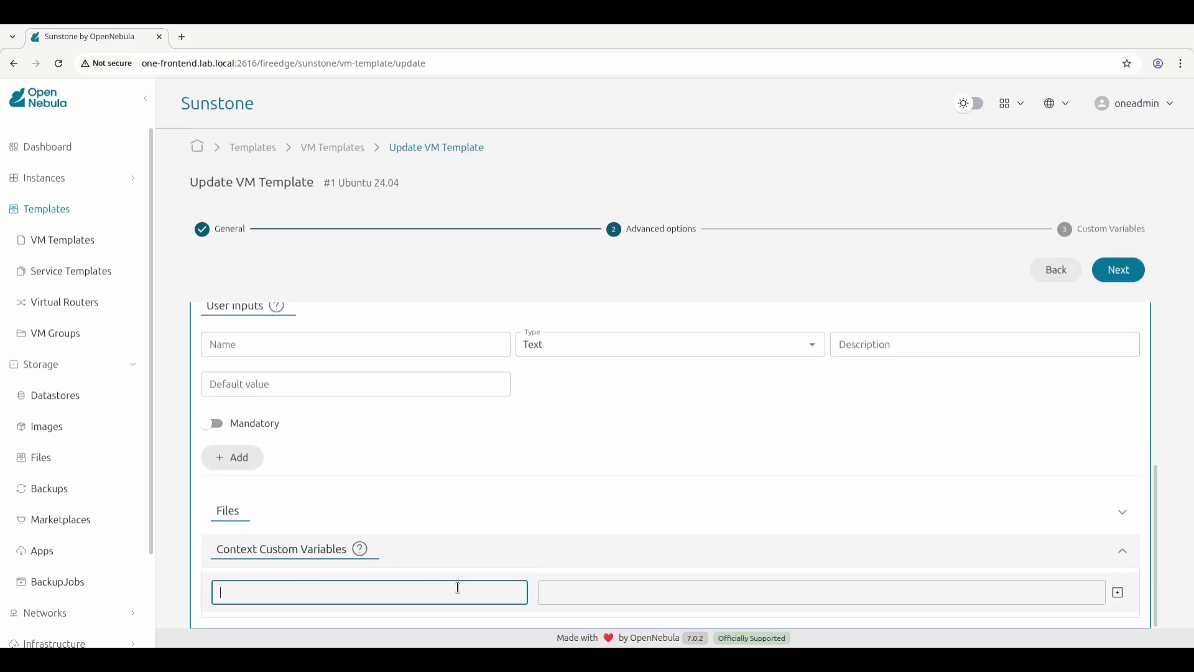
{"action": "type", "text": "USERNAME"}
{"action": "key", "text": "Tab"}
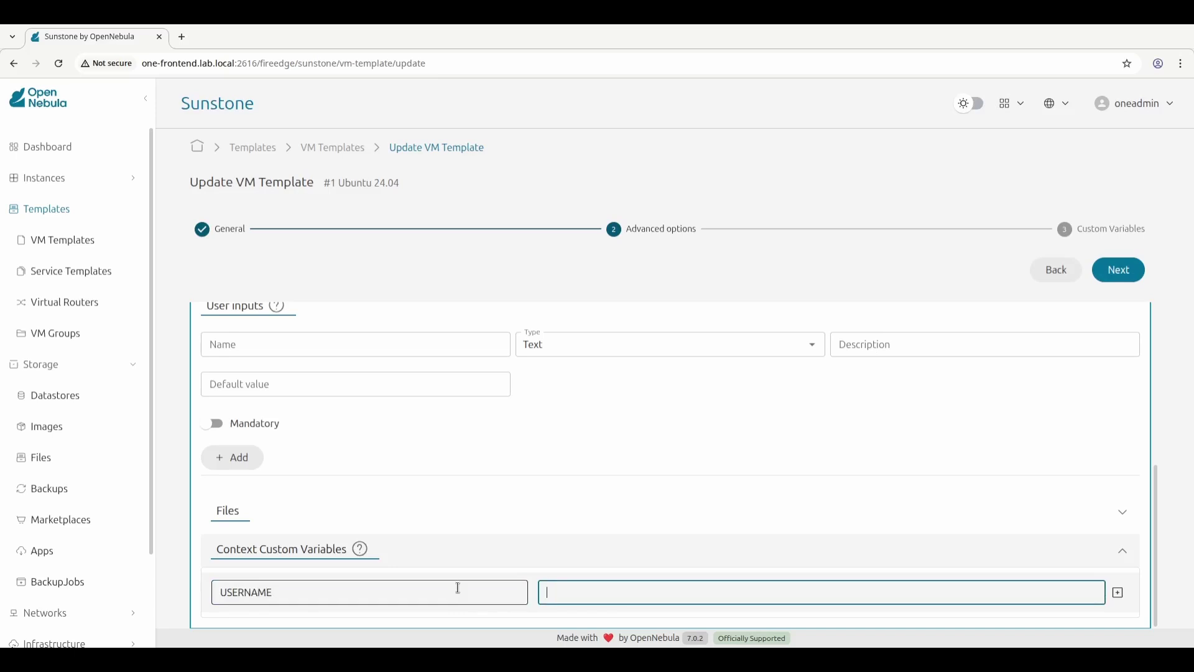
{"action": "type", "text": "opennebula"}
{"action": "key", "text": "Return"}
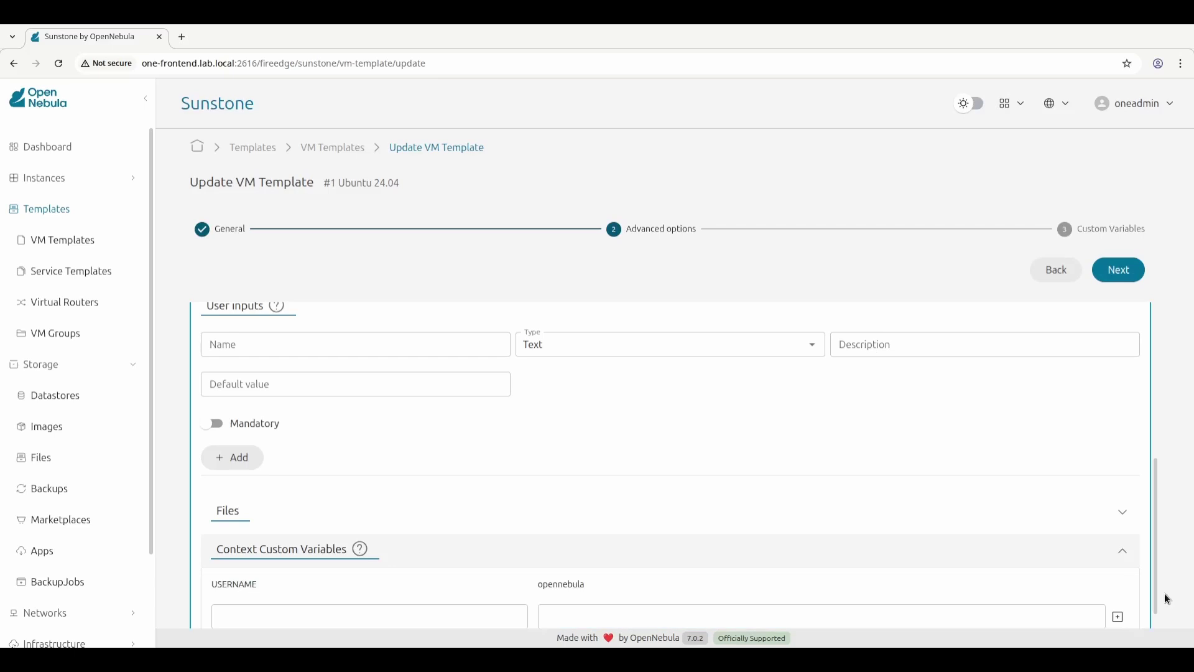
Step: Add a context custom variable SET_HOSTNAME with the value vm-$UNAME-$NAME
{"action": "left_click", "coordinate": [387, 612]}
{"action": "type", "text": "SE"}
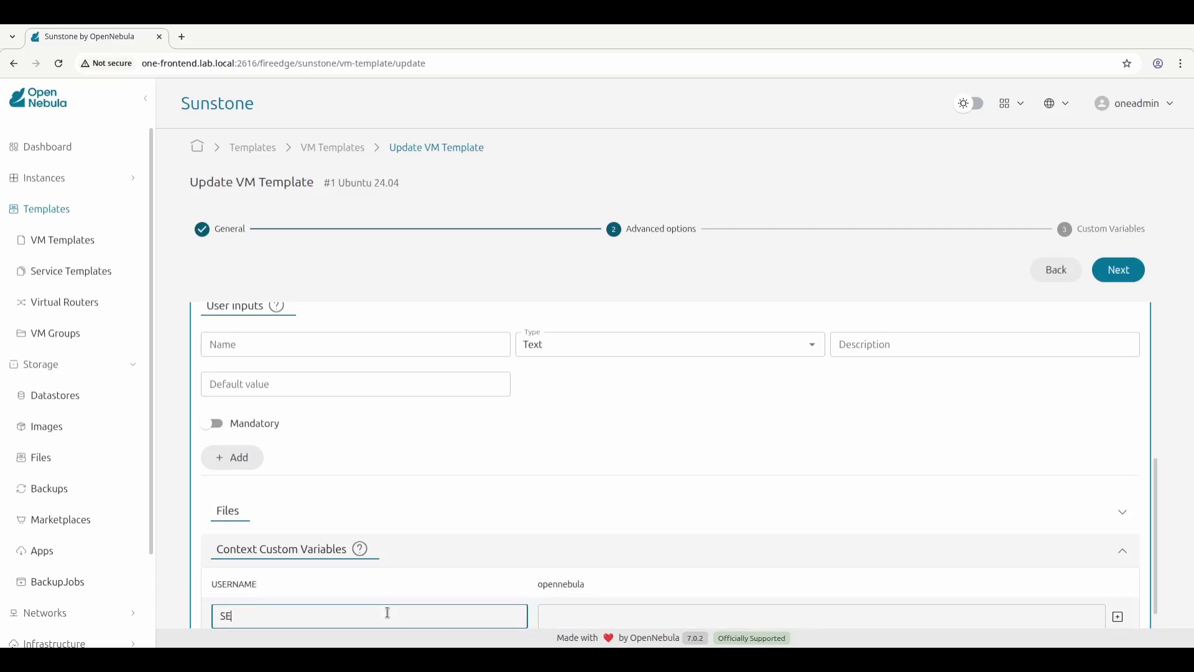
{"action": "type", "text": "T_HOSTNAME"}
{"action": "key", "text": "Tab"}
{"action": "type", "text": "vm"}
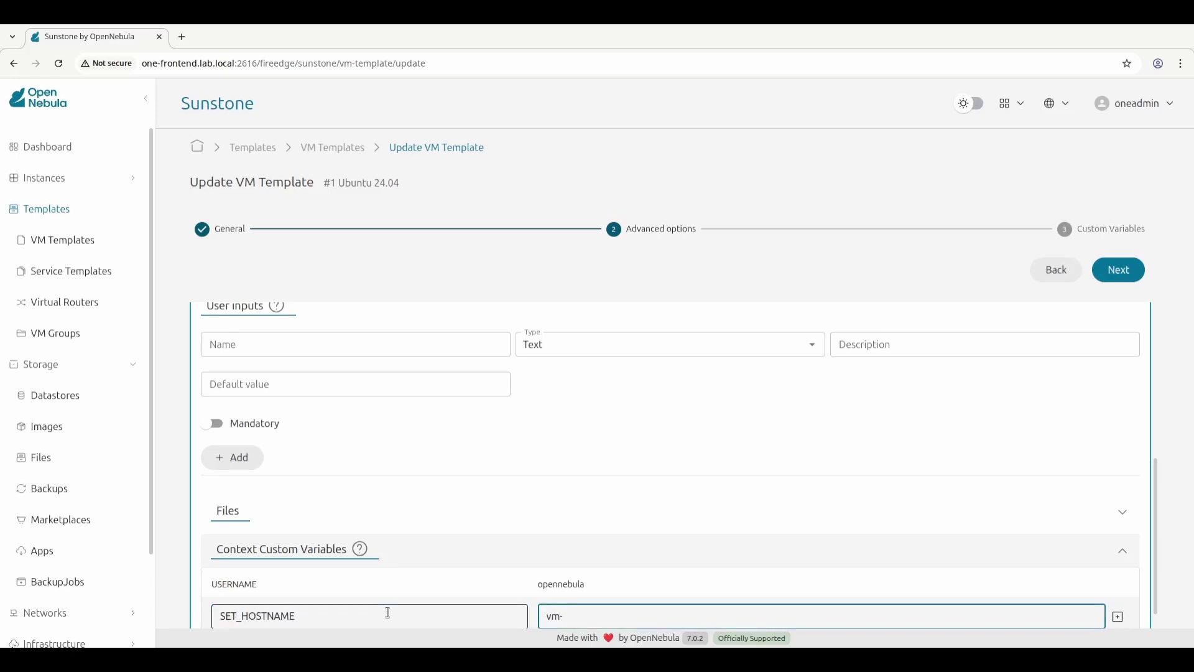
{"action": "type", "text": "-$UNAME-$NAME"}
{"action": "key", "text": "Return"}
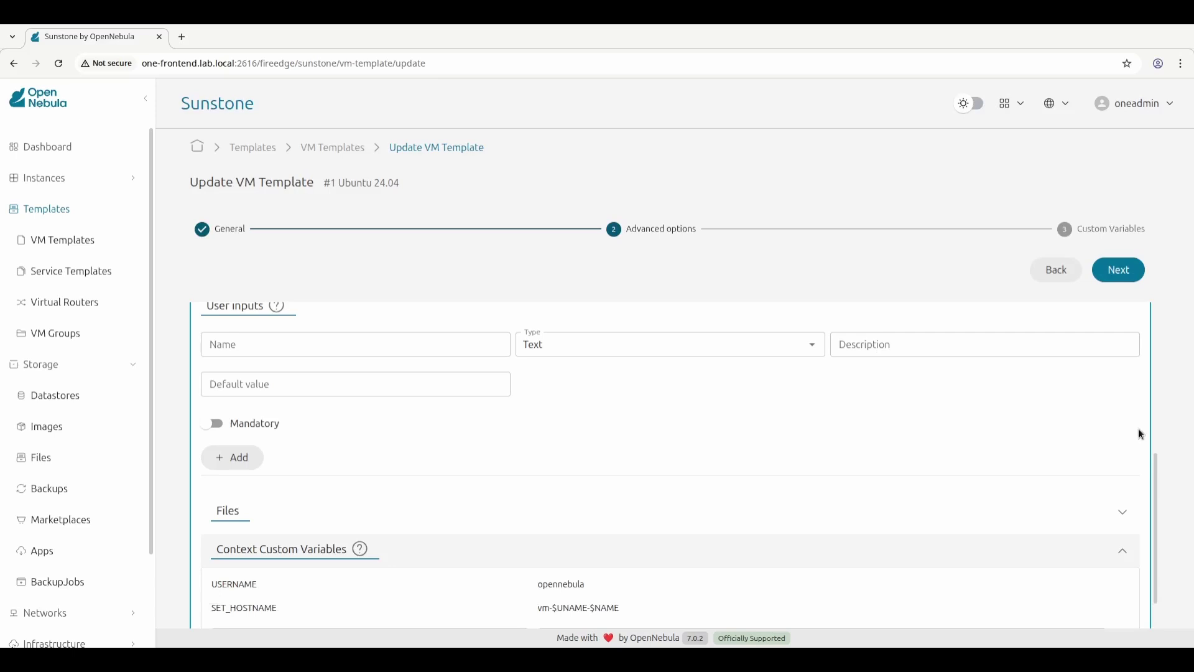
Step: Finish the template update without adding anything to the final custom variables stage
{"action": "scroll", "coordinate": [1139, 428], "scroll_direction": "down", "scroll_amount": 1}
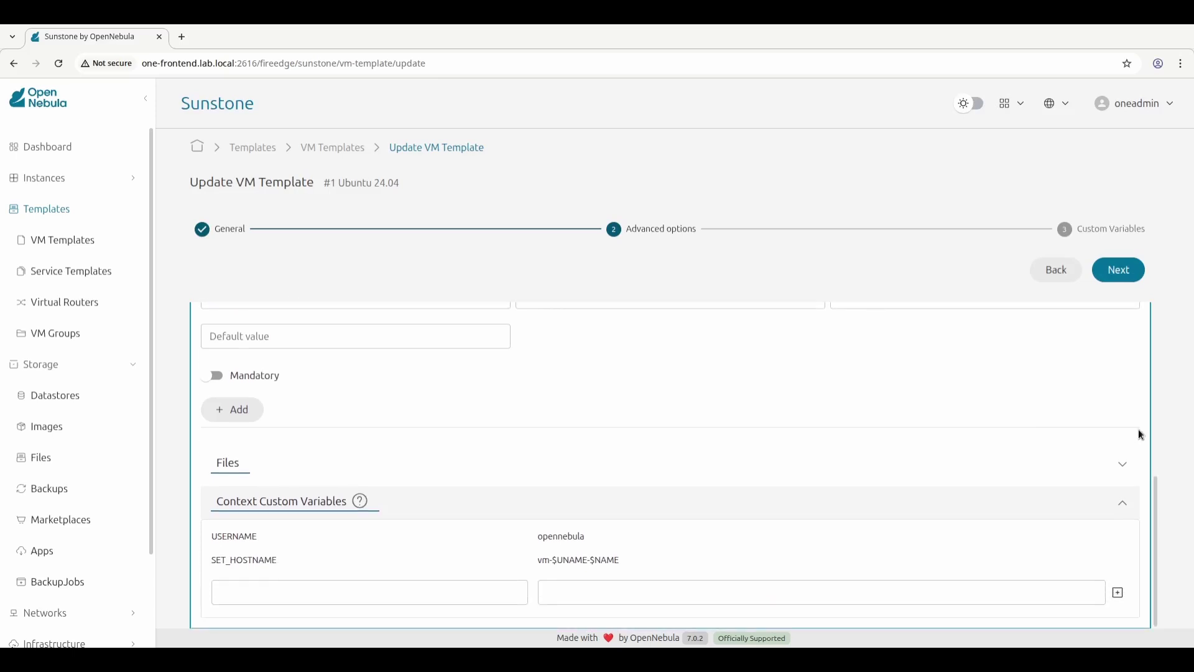
{"action": "left_click", "coordinate": [1126, 272]}
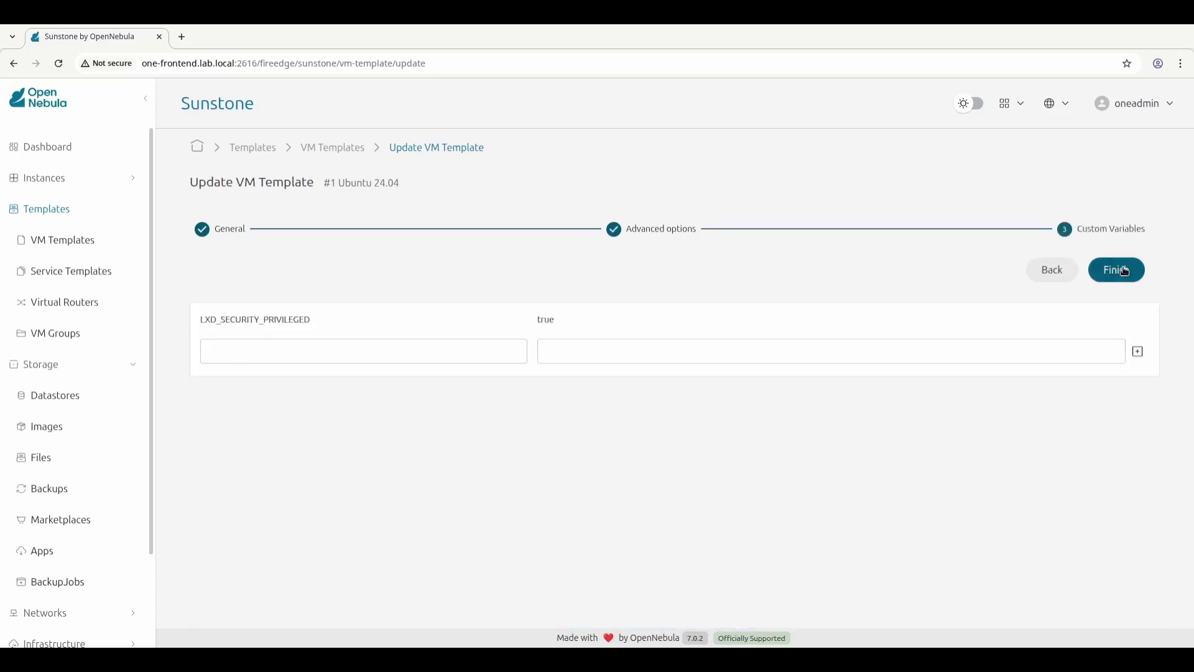
{"action": "left_click", "coordinate": [1126, 271]}
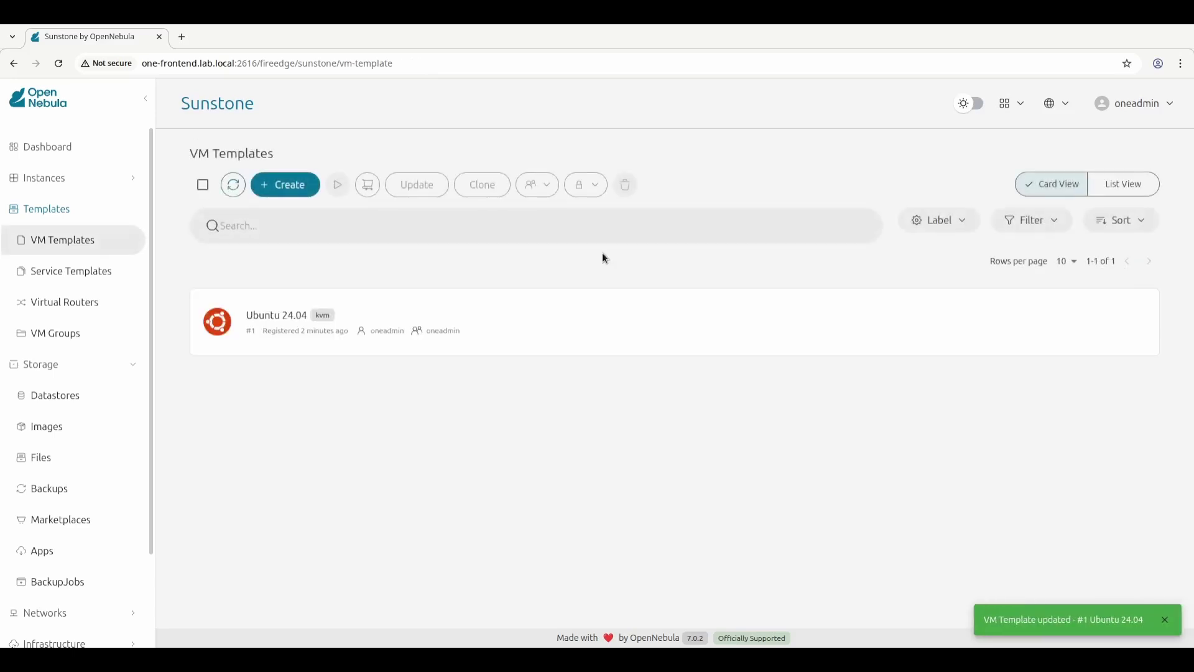
Step: Instantiate the Ubuntu 24.04 VM template as a virtual machine named ubuntu-vm, keeping the default advanced options
{"action": "left_click", "coordinate": [532, 309]}
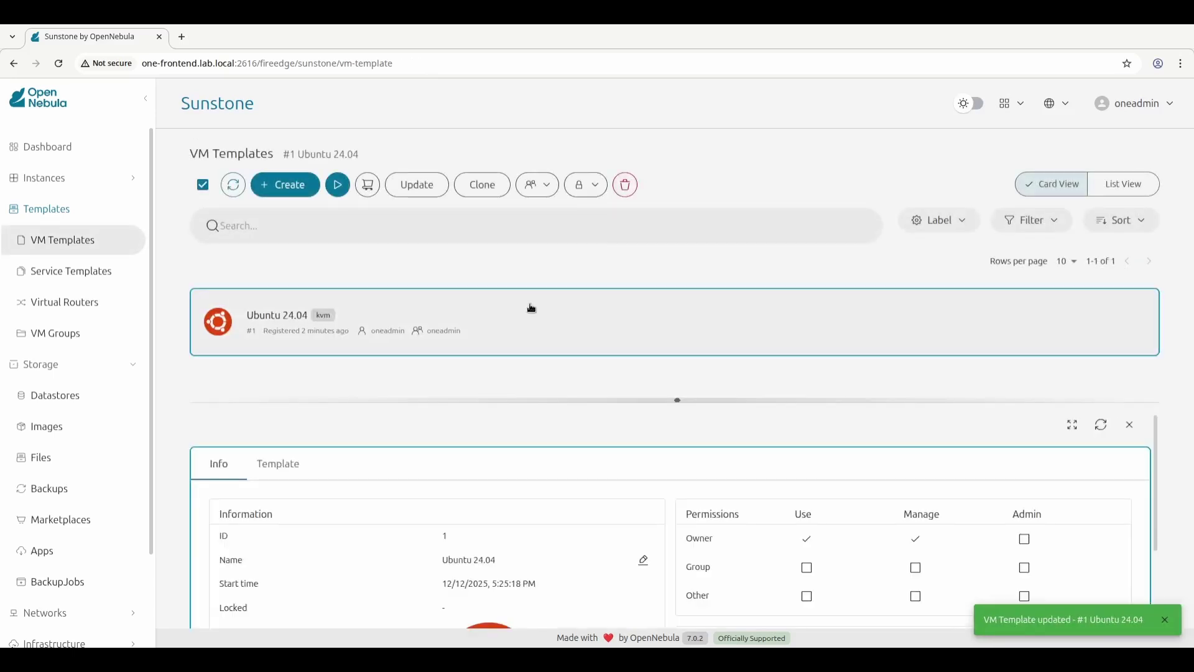
{"action": "left_click", "coordinate": [338, 184]}
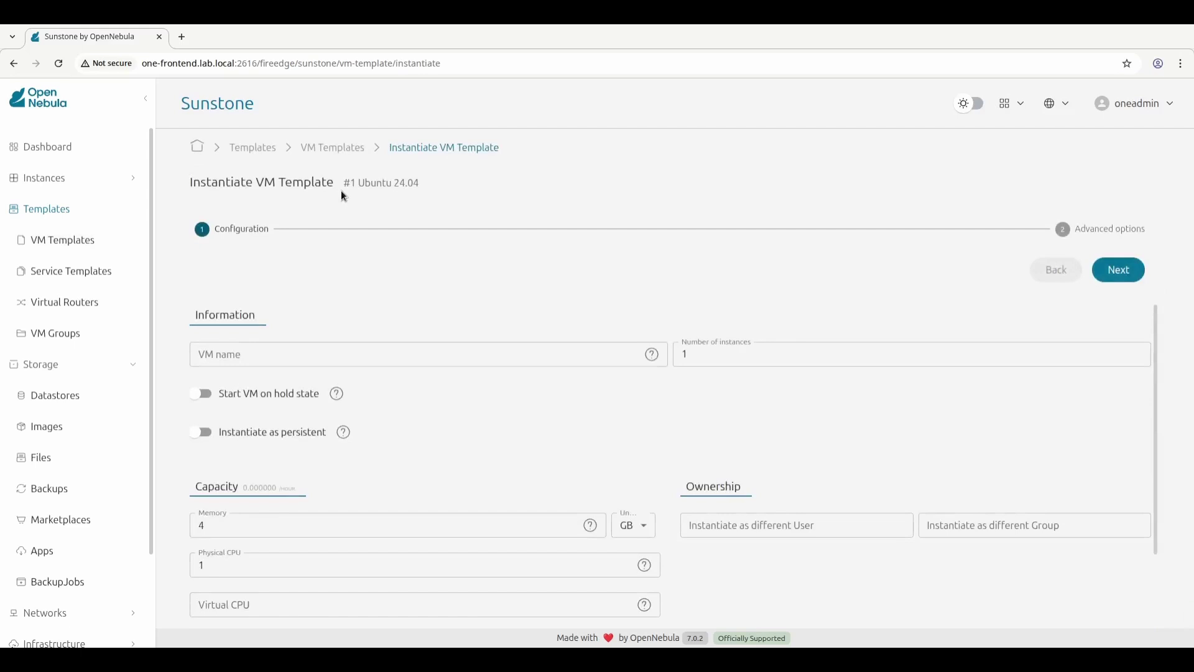
{"action": "left_click", "coordinate": [291, 352]}
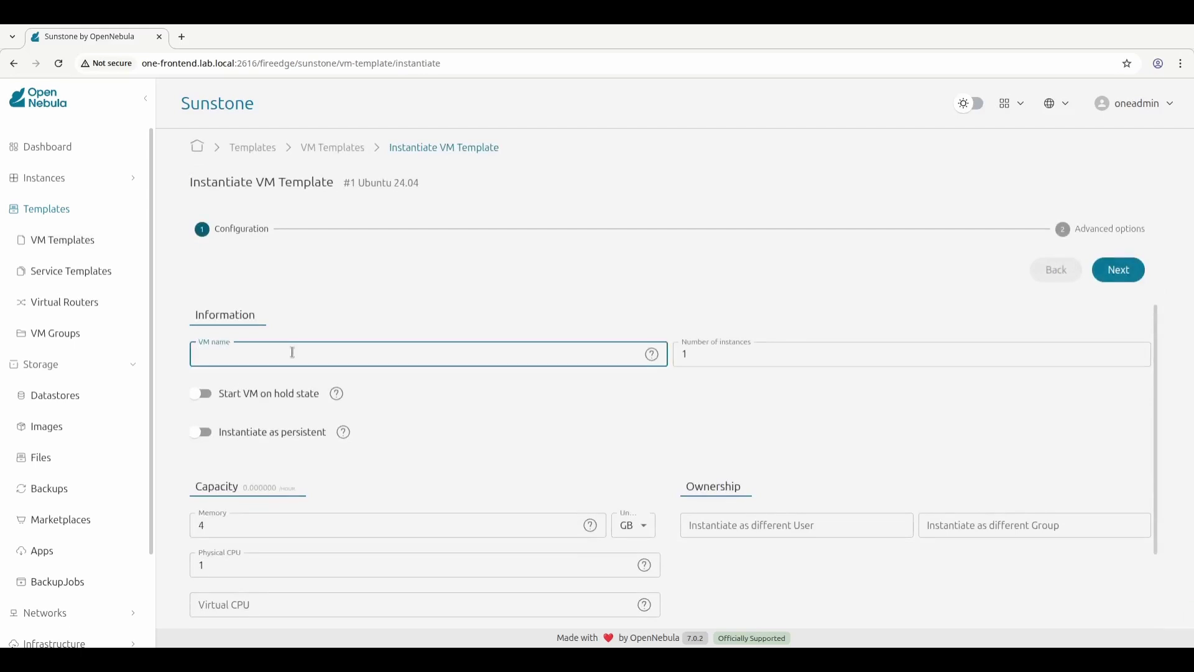
{"action": "type", "text": "ubuntu-vm"}
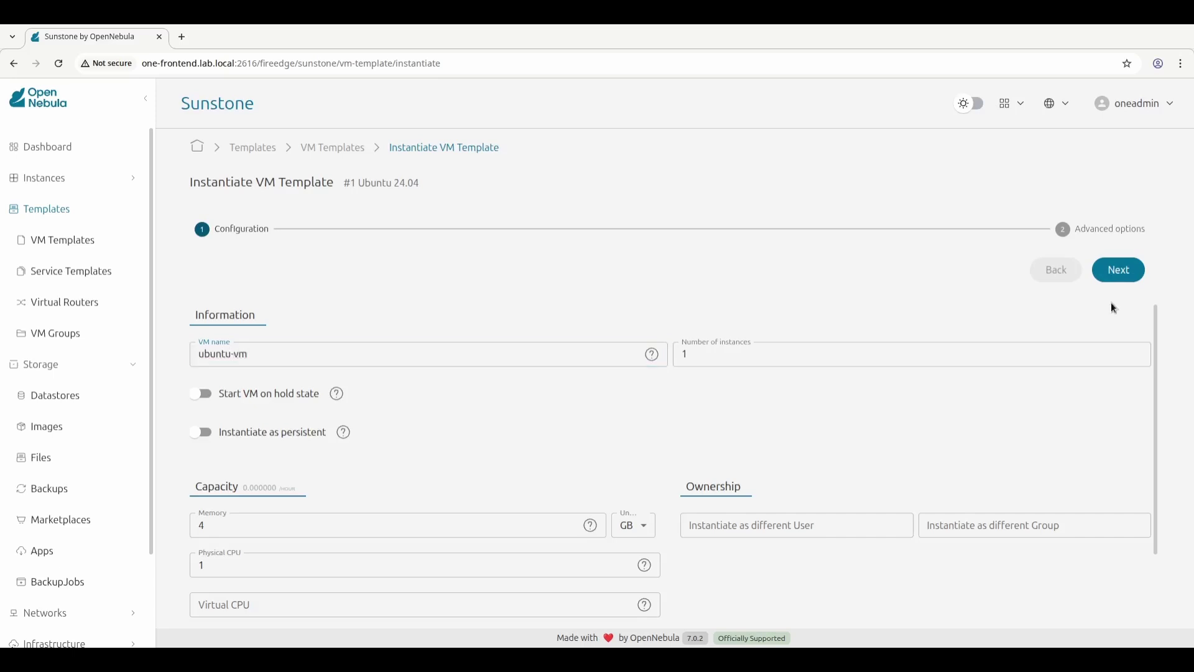
{"action": "left_click", "coordinate": [1127, 280]}
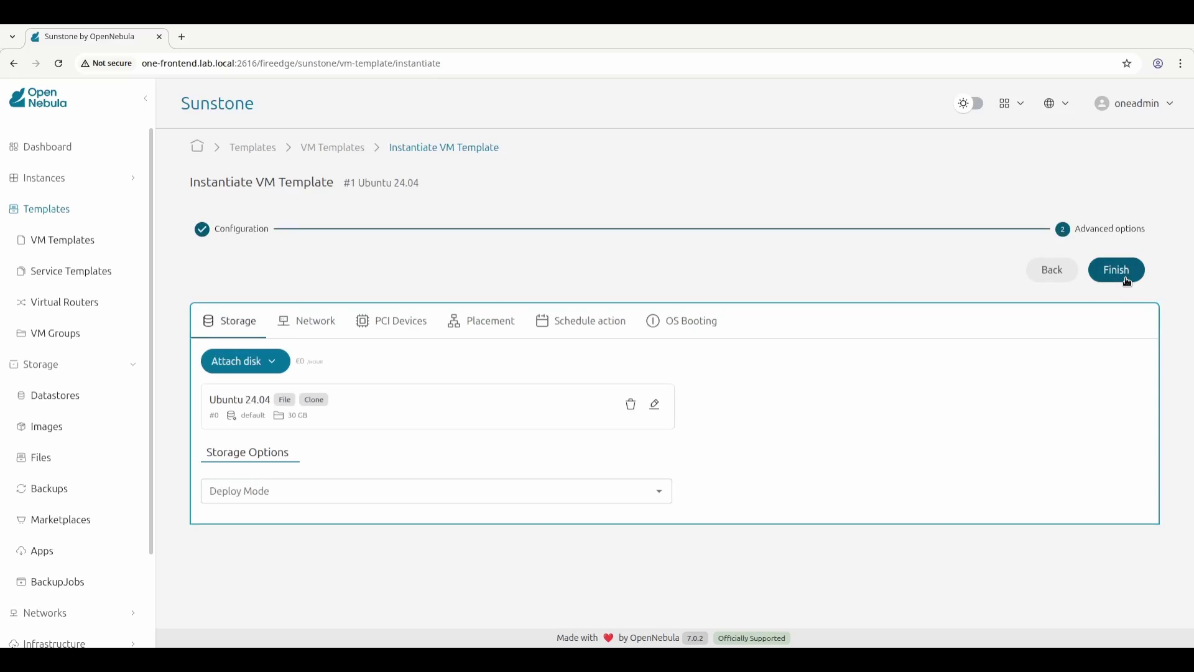
{"action": "left_click", "coordinate": [1127, 280]}
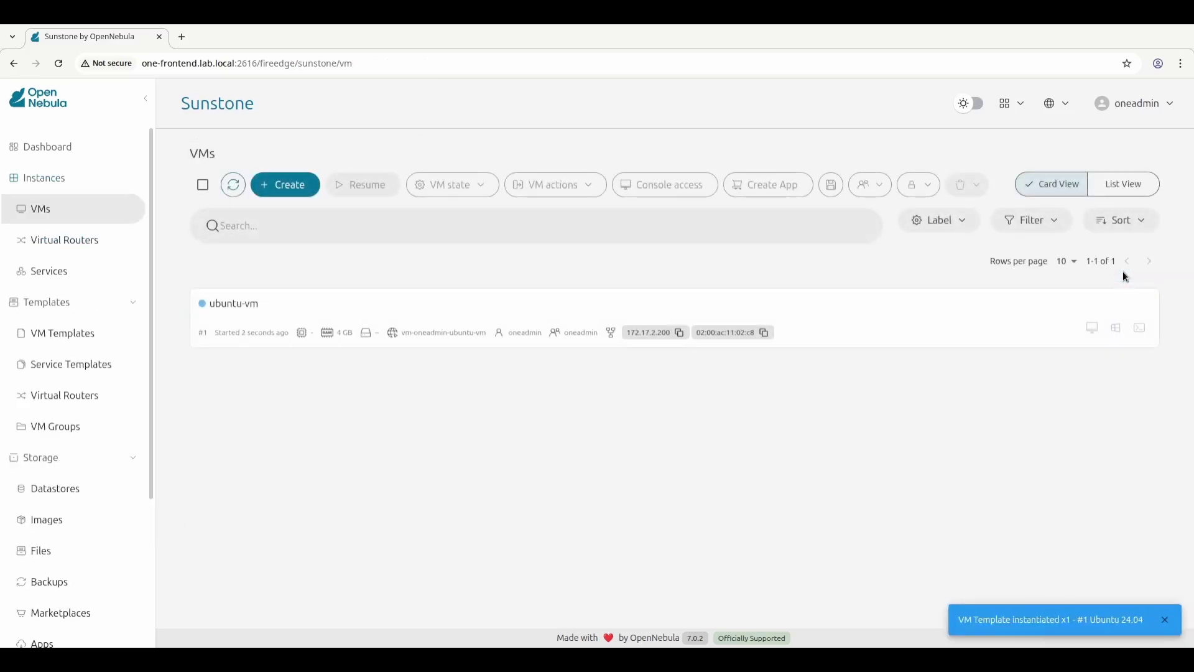
Step: Check the details of ubuntu-vm, view its login screen in the VNC console and close the console
{"action": "left_click", "coordinate": [542, 305]}
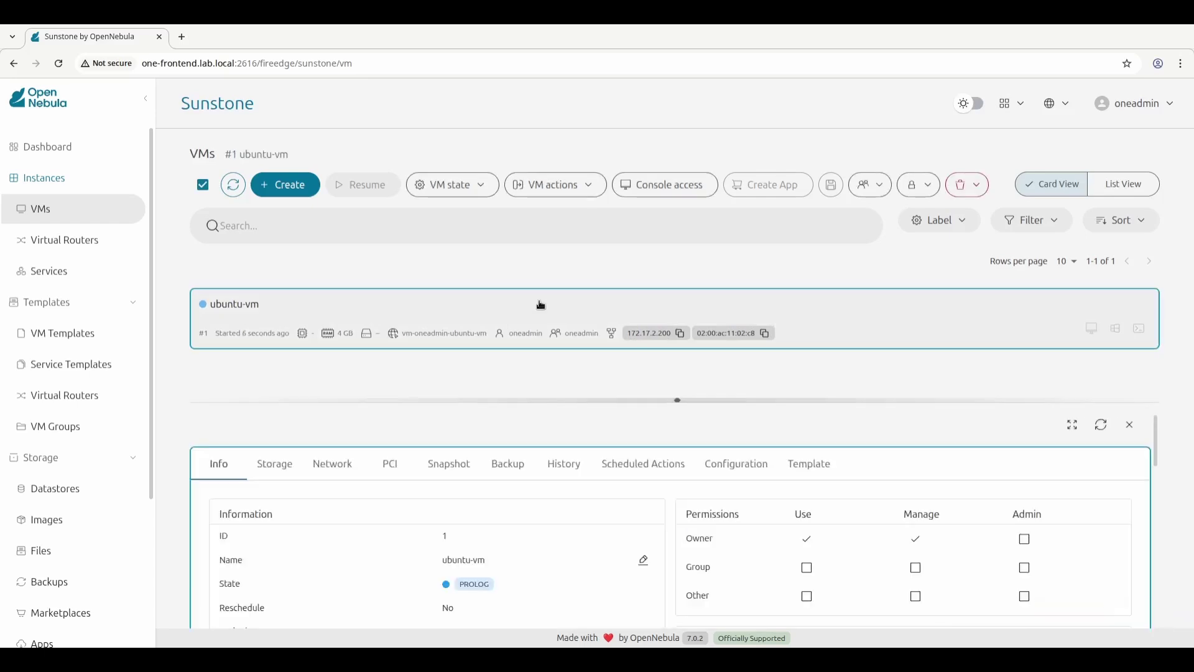
{"action": "left_click", "coordinate": [541, 305]}
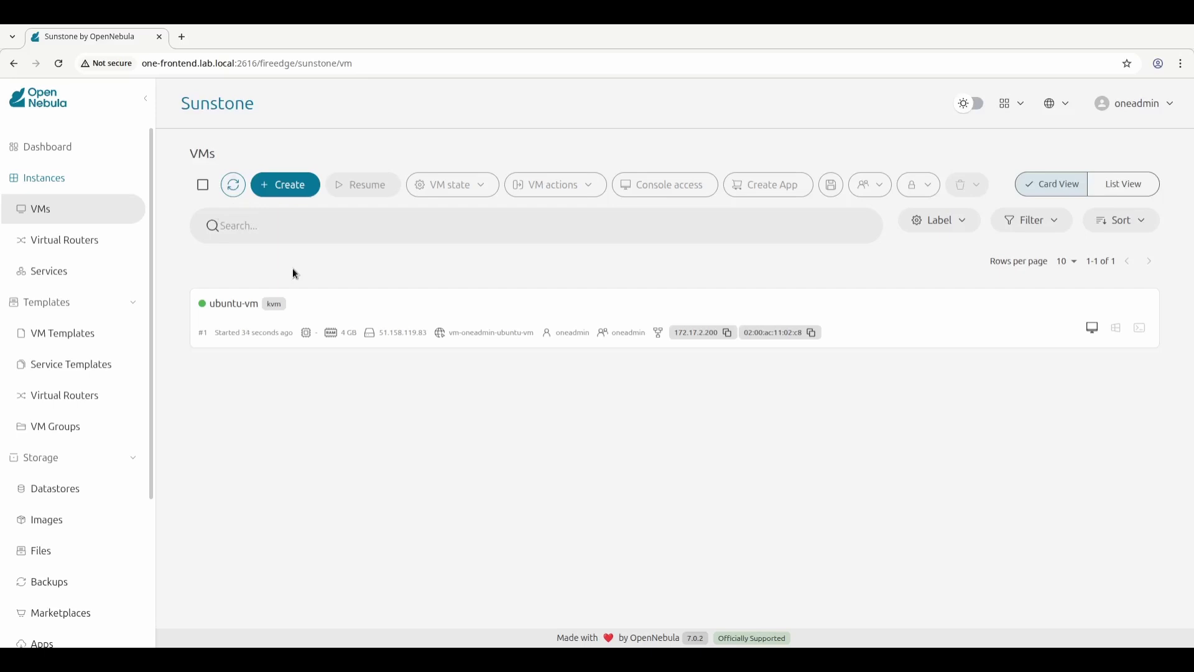
{"action": "left_click", "coordinate": [1093, 329]}
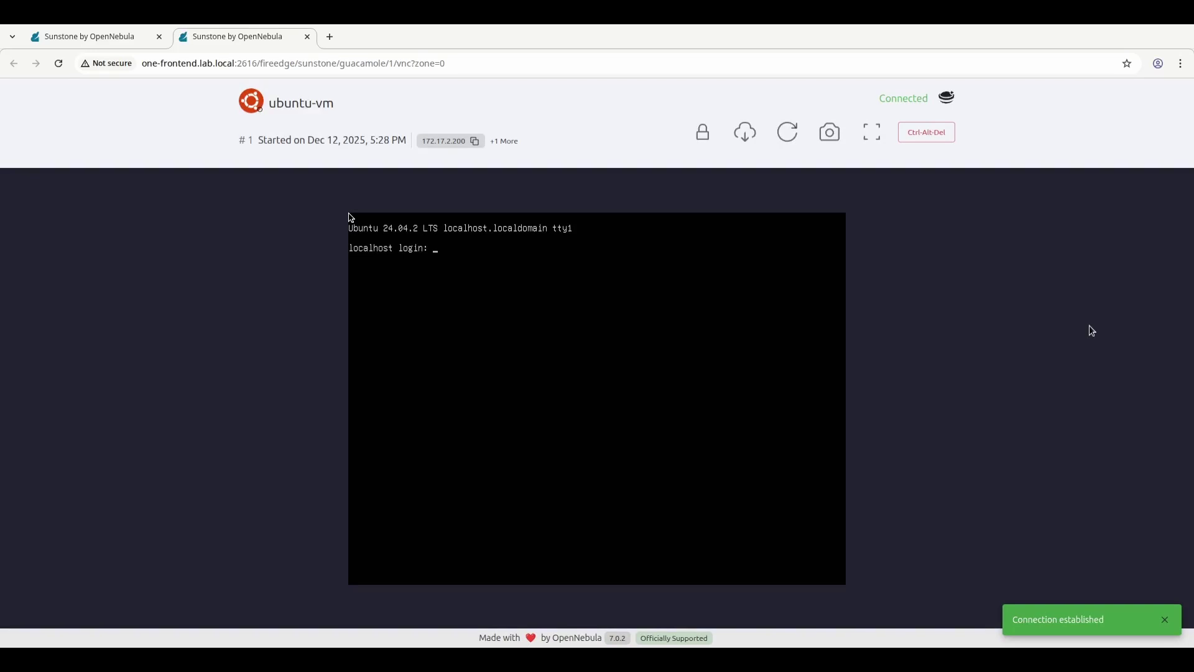
{"action": "left_click", "coordinate": [307, 36]}
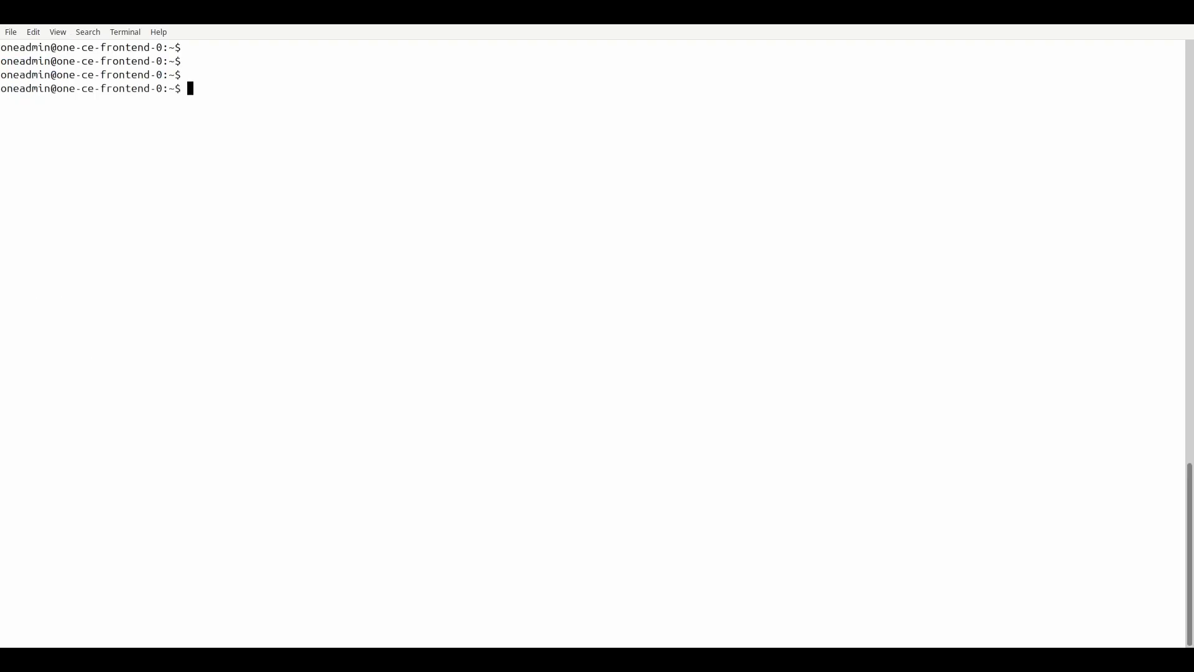
{"action": "type", "text": "ssh opennebula@172.17.2.200"}
{"action": "key", "text": "Return"}
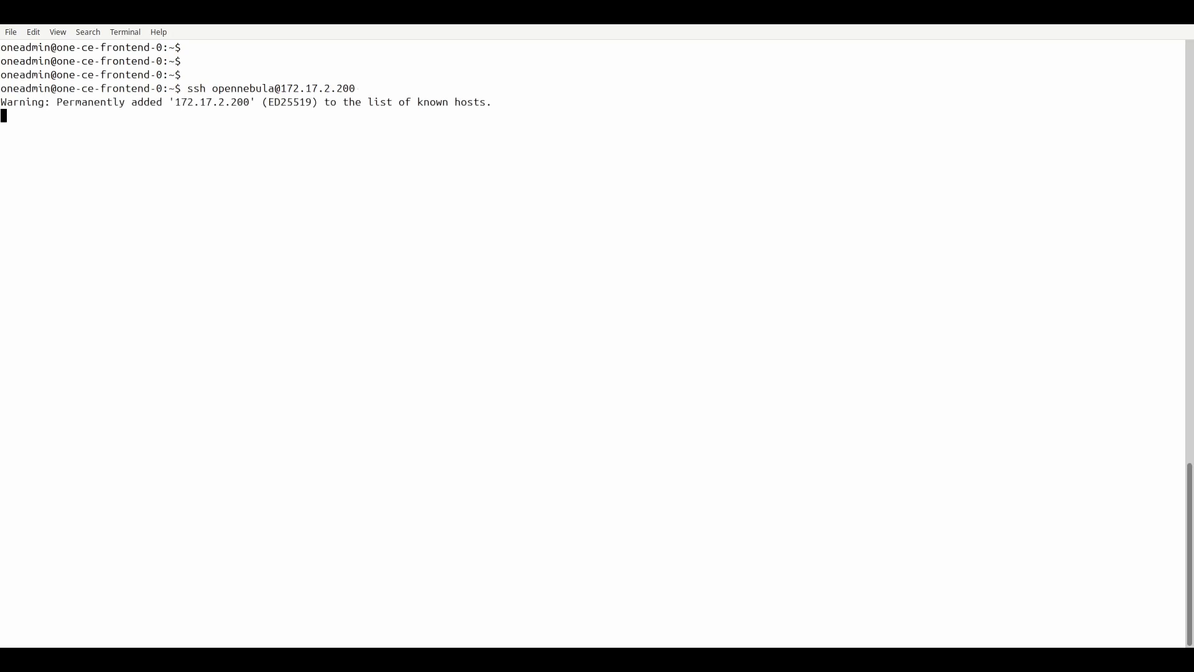
{"action": "key", "text": "ctrl+l"}
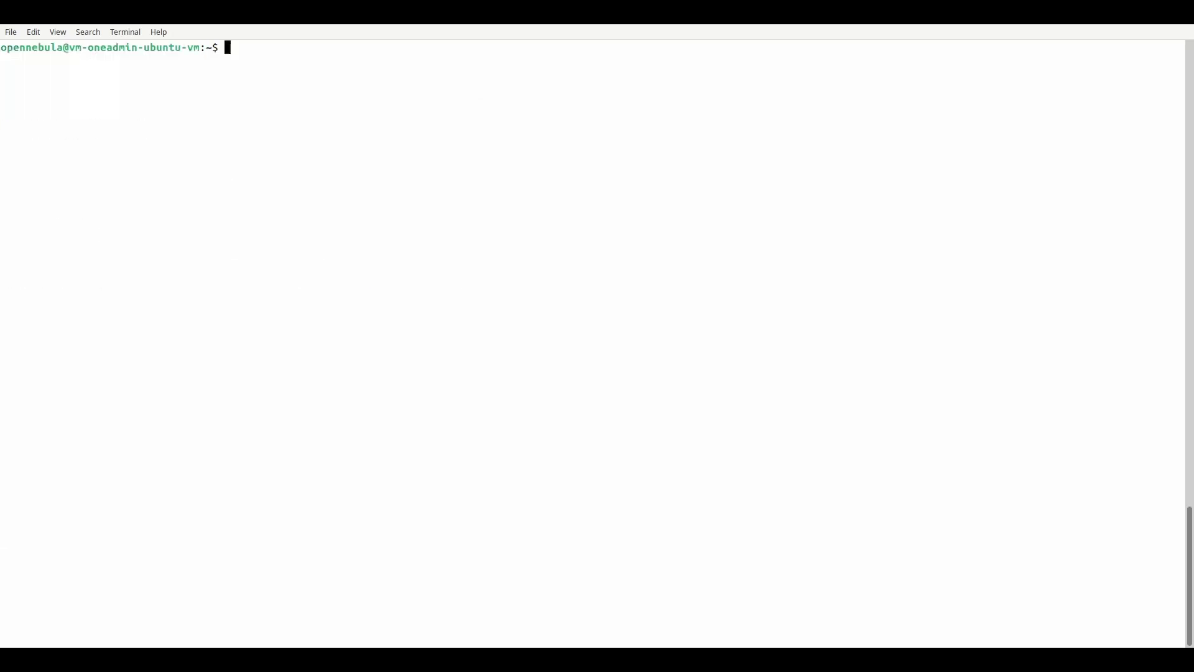
{"action": "key", "text": "Return"}
{"action": "key", "text": "Return"}
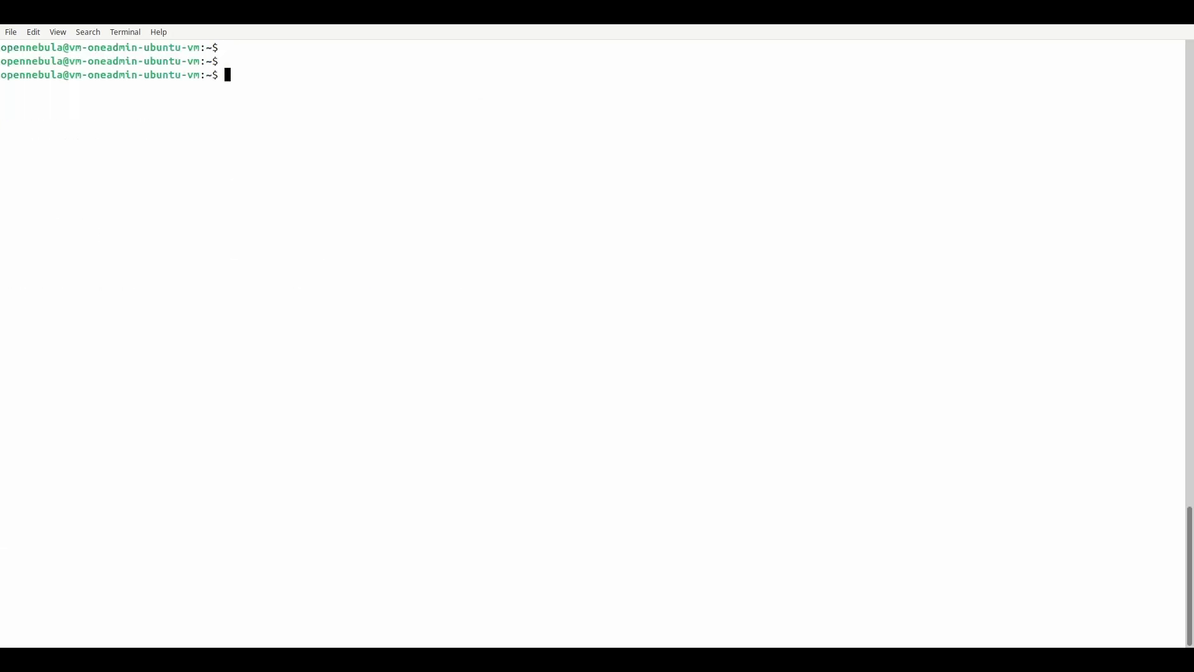
Step: Become root with sudo su and install nginx with apt, answering yes automatically
{"action": "type", "text": "sudo su"}
{"action": "key", "text": "Return"}
{"action": "type", "text": "ap"}
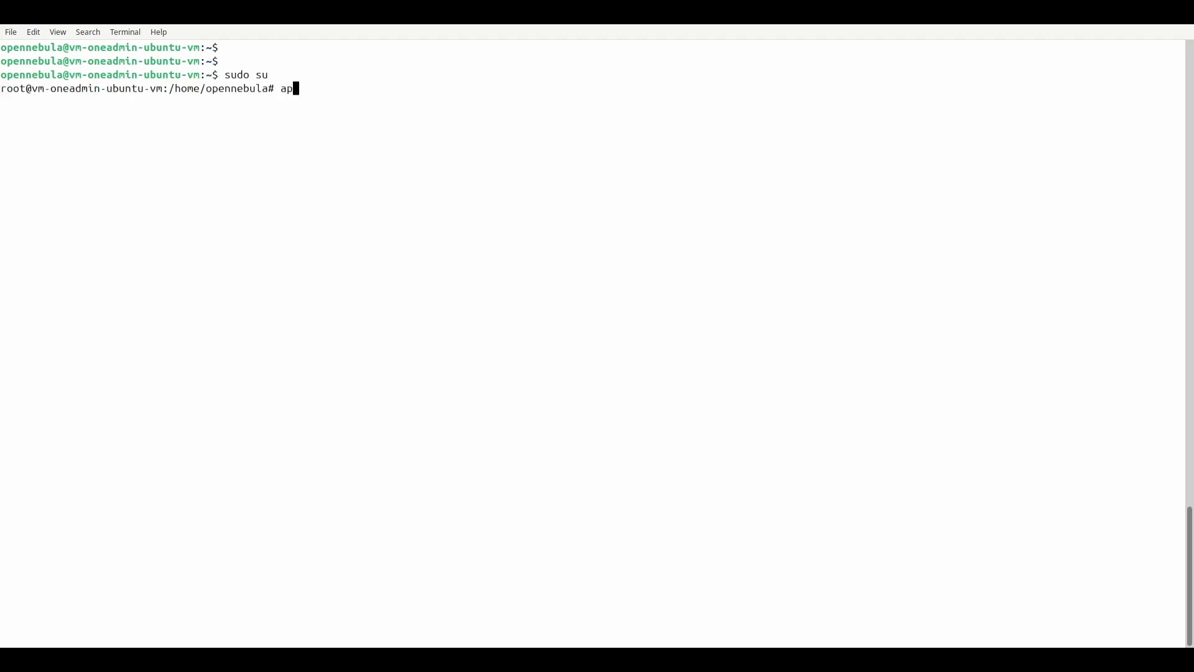
{"action": "type", "text": "t install nginx -y"}
{"action": "key", "text": "Return"}
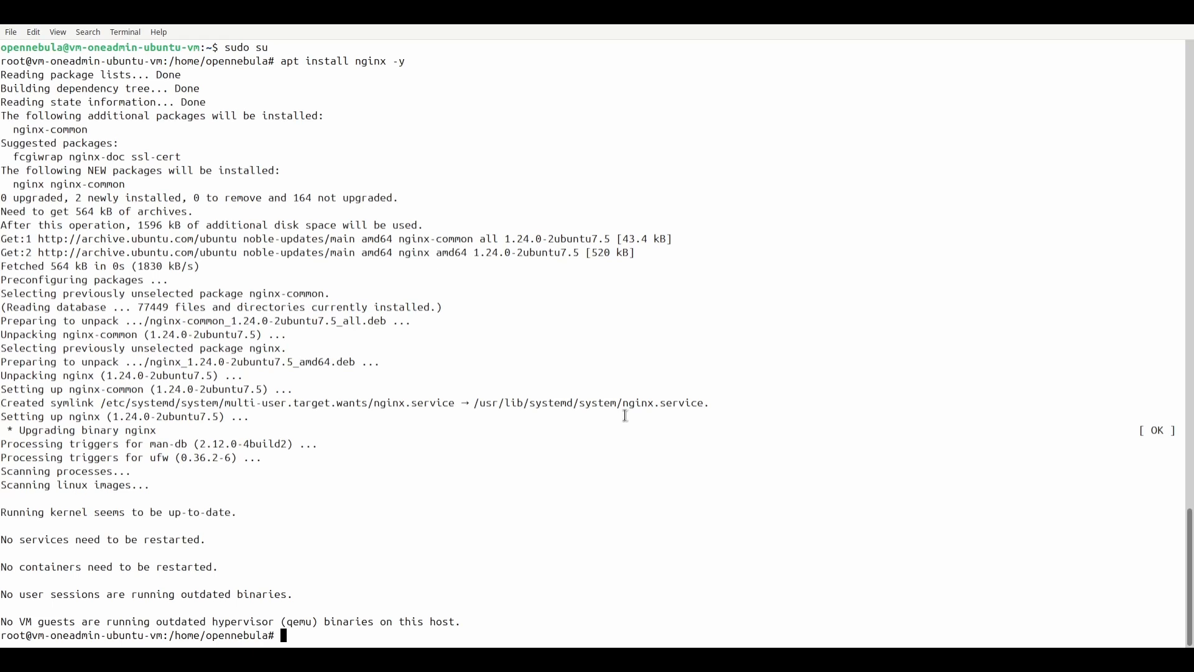
Step: Create /etc/sysctl.d/60-disable-ipv6.conf in vi with disable_ipv6 = 1 for net.ipv6.conf.all, net.ipv6.conf.default and net.ipv6.conf.lo, and save it
{"action": "key", "text": "ctrl+l"}
{"action": "key", "text": "Return"}
{"action": "key", "text": "Return"}
{"action": "type", "text": "vi /etc/sy"}
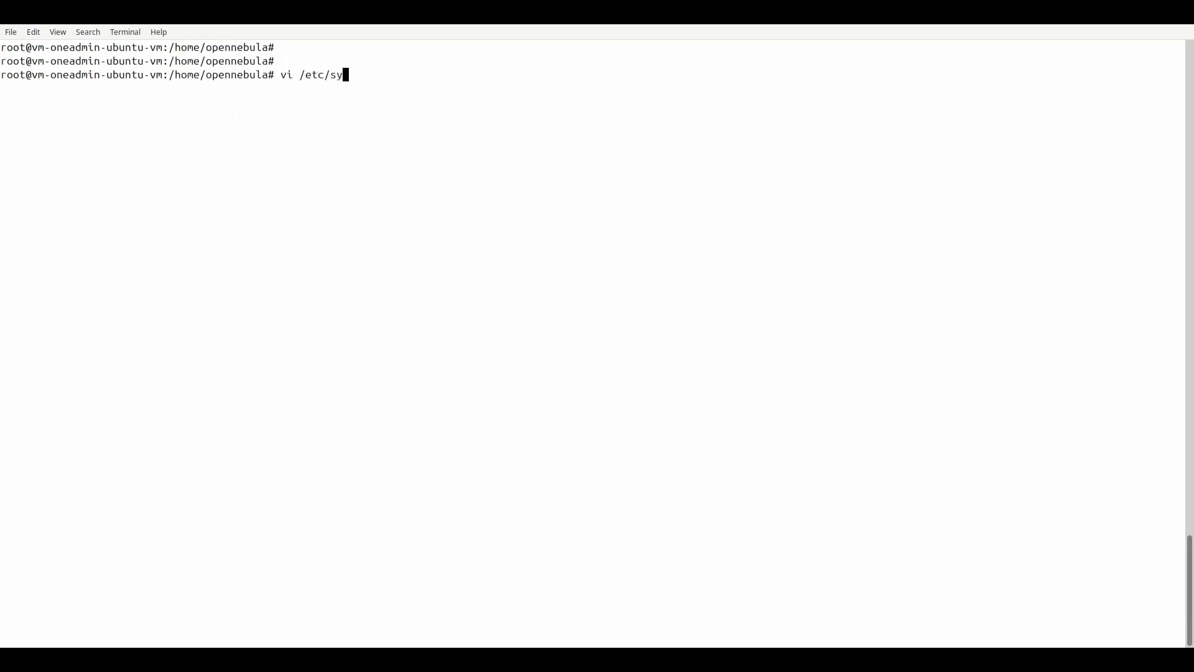
{"action": "type", "text": "sctl.d"}
{"action": "type", "text": "/60-disable-ipv6.conf"}
{"action": "key", "text": "Return"}
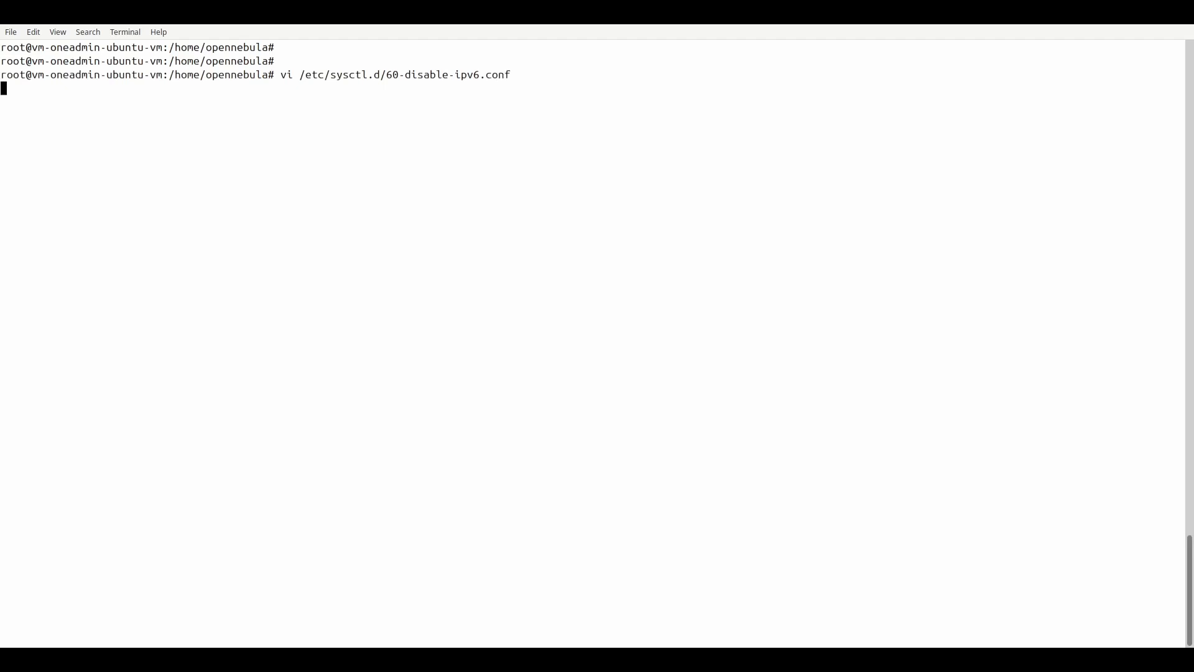
{"action": "key", "text": "i"}
{"action": "type", "text": "net.ipv6.conf.all.disable_ipv6 = 1 net.ipv6.conf.default.disable_ipv6 = 1 net.ipv6.conf.lo.disable_ipv6 = 1"}
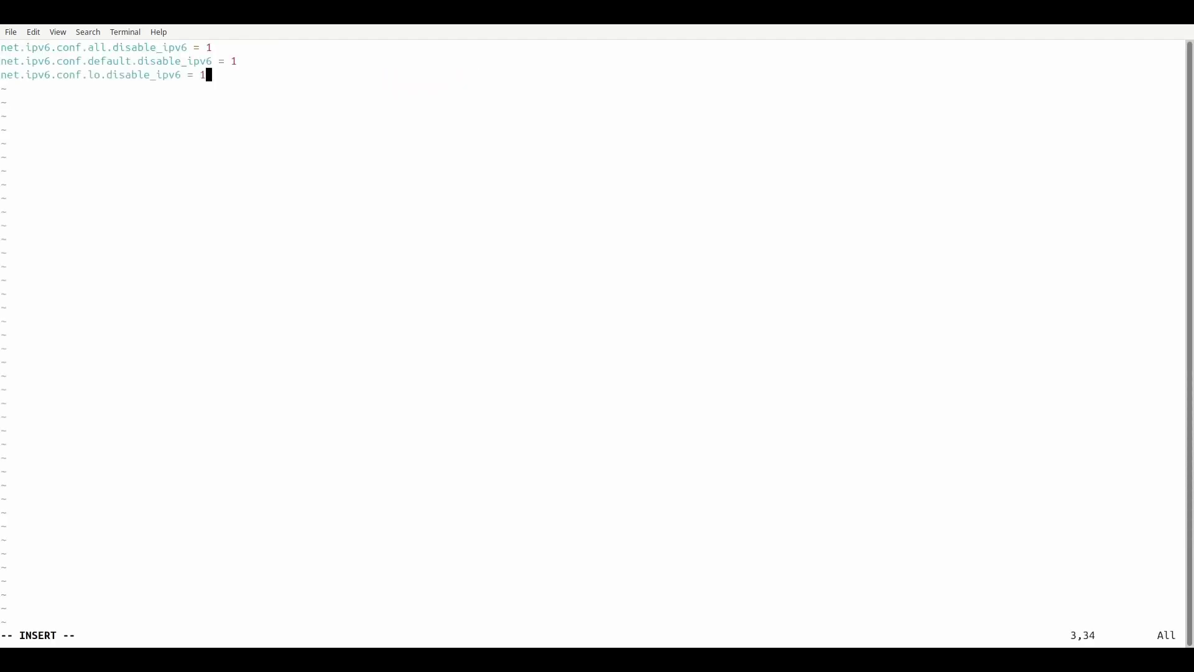
{"action": "key", "text": "Escape"}
{"action": "key", "text": "Z"}
{"action": "key", "text": "Z"}
Step: Clear the terminal, then enable and immediately start the nginx service with systemctl
{"action": "key", "text": "ctrl+l"}
{"action": "key", "text": "Return"}
{"action": "key", "text": "Return"}
{"action": "type", "text": "systemctl enable --now nginx"}
{"action": "key", "text": "Return"}
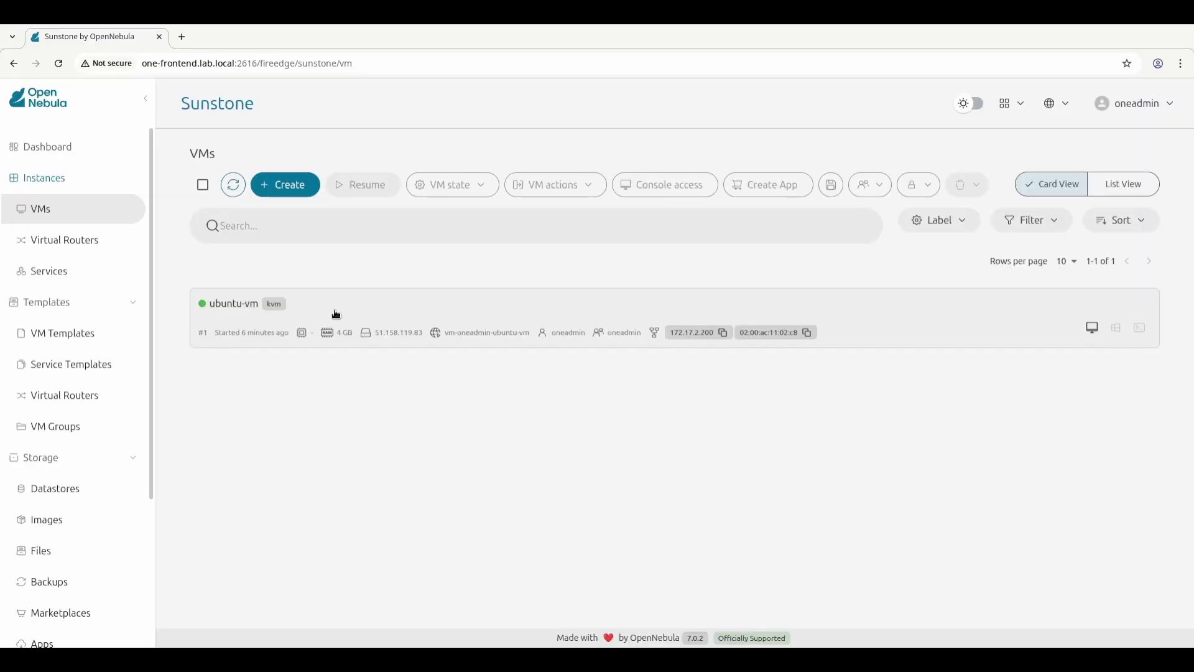
Step: Switch back to Sunstone and power off ubuntu-vm with the regular Poweroff action
{"action": "left_click", "coordinate": [336, 313]}
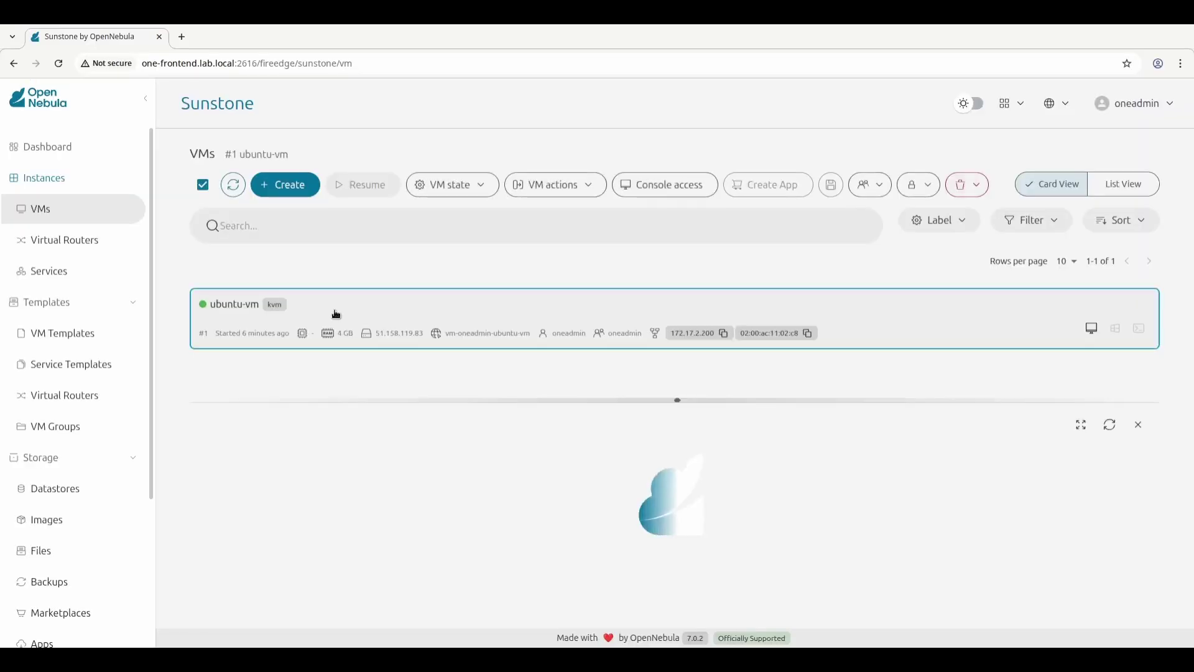
{"action": "left_click", "coordinate": [482, 186]}
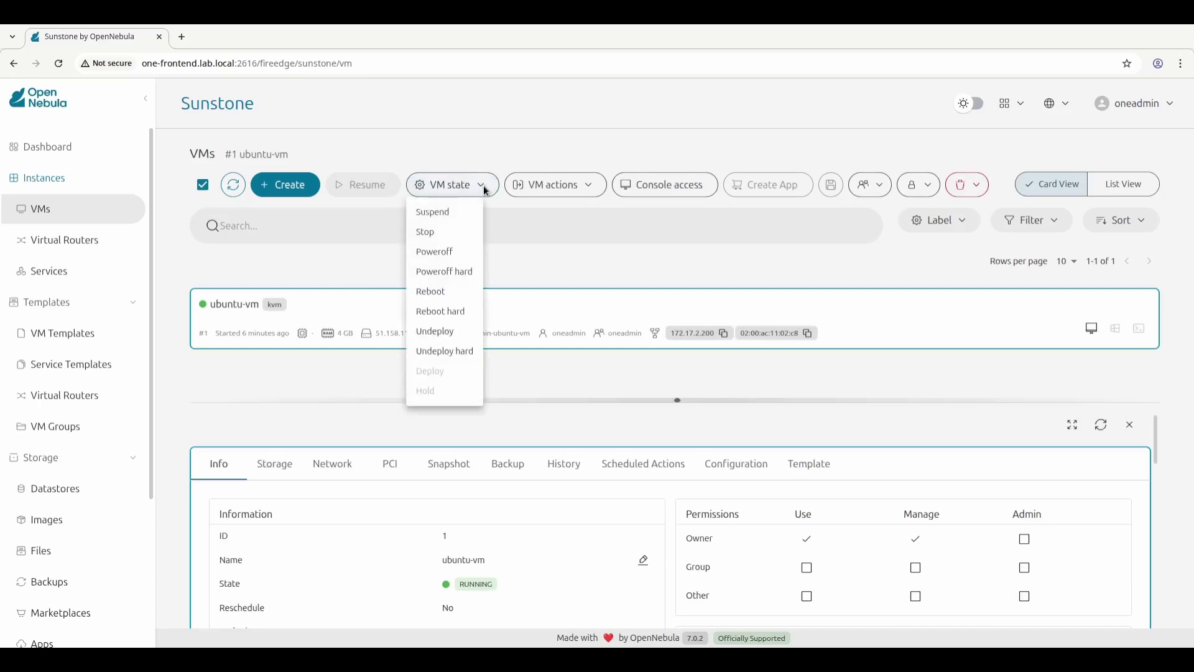
{"action": "left_click", "coordinate": [455, 252]}
{"action": "left_click", "coordinate": [769, 406]}
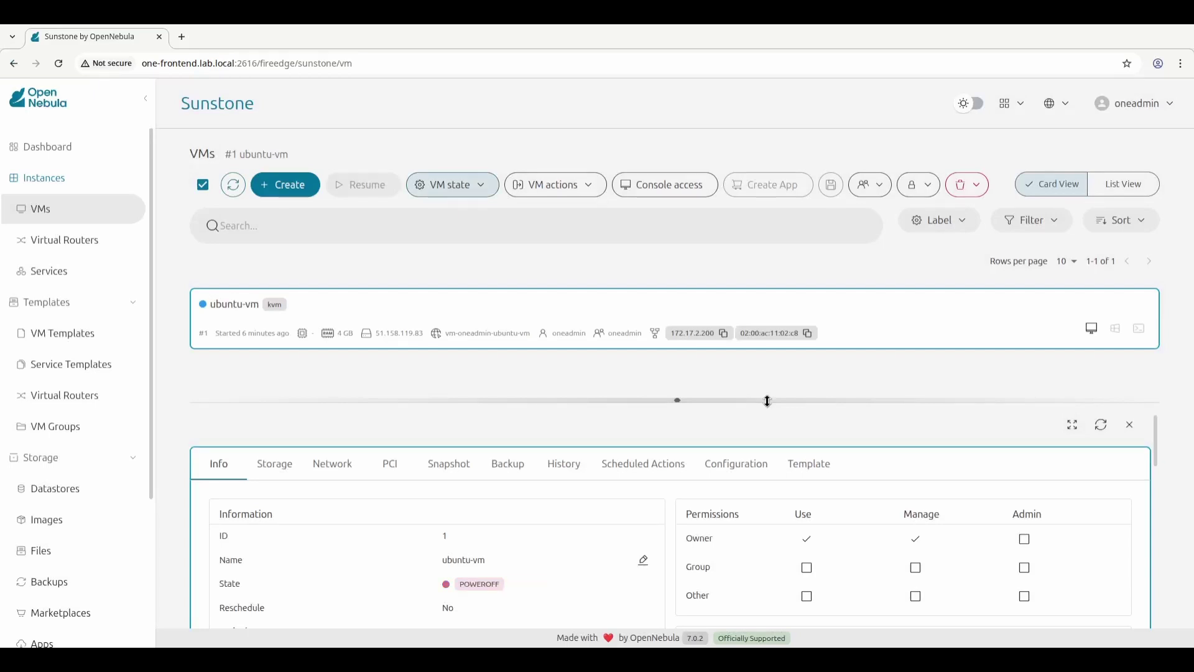
Step: Save the Ubuntu 24.04 disk of ubuntu-vm as a new image named "Custom Ubuntu 24.04 Nginx"
{"action": "left_click_drag", "start_coordinate": [769, 401], "coordinate": [654, 270]}
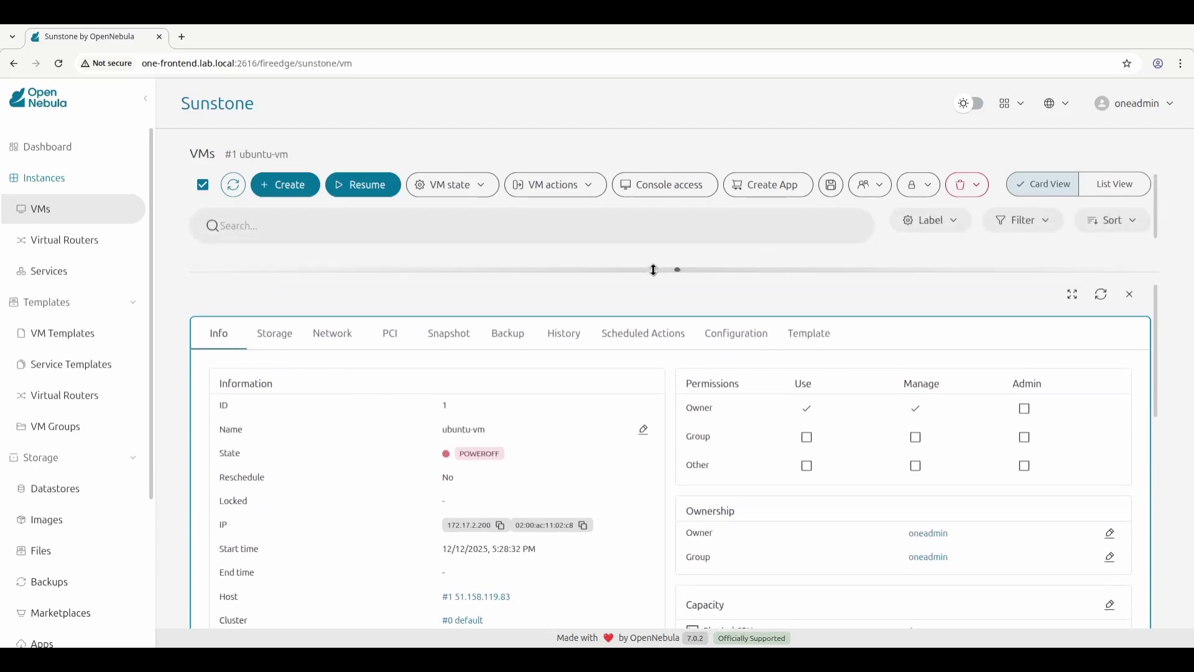
{"action": "left_click", "coordinate": [273, 339]}
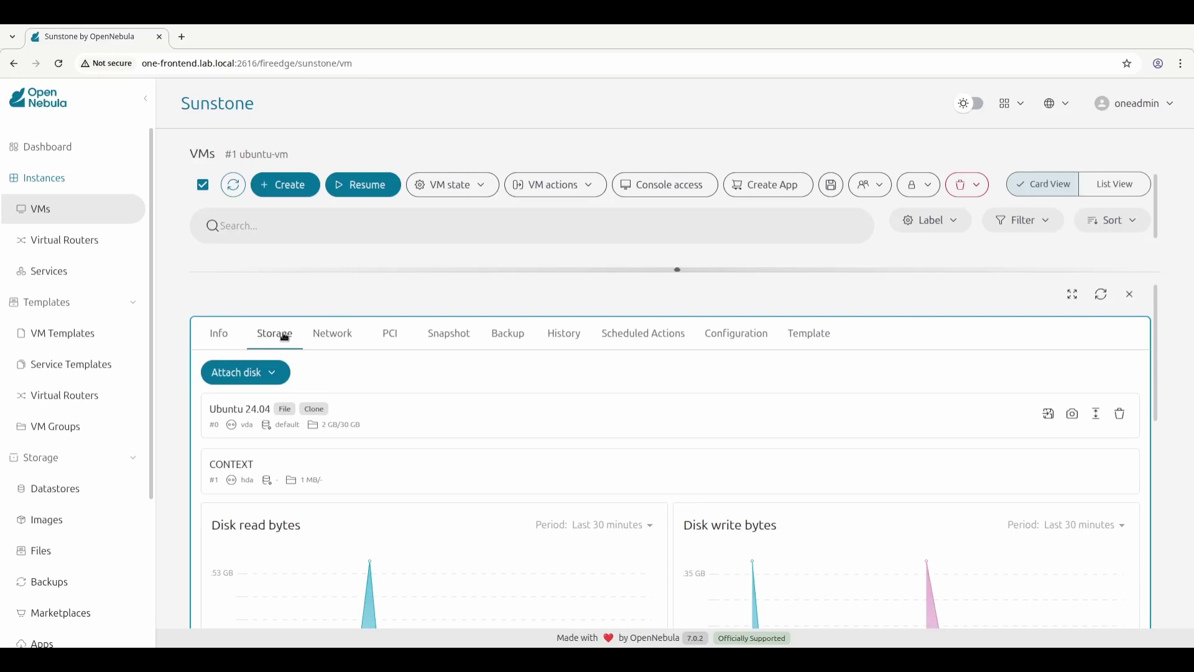
{"action": "left_click", "coordinate": [1050, 415]}
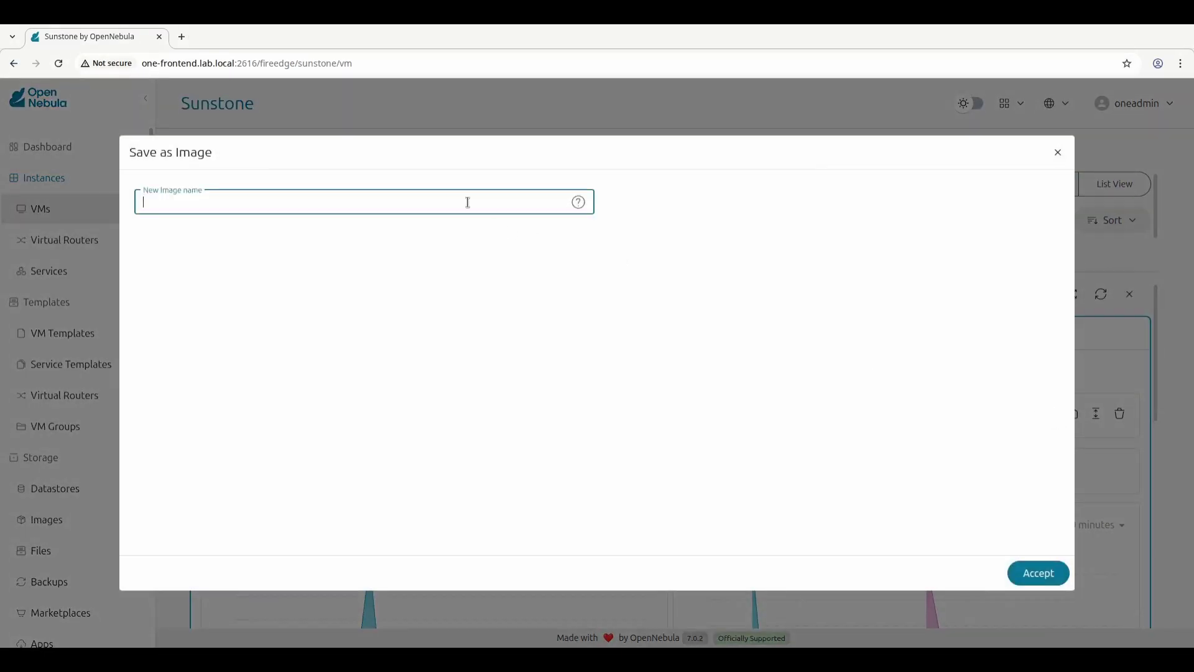
{"action": "type", "text": "Custom Ubuntu 24.04 Nginx"}
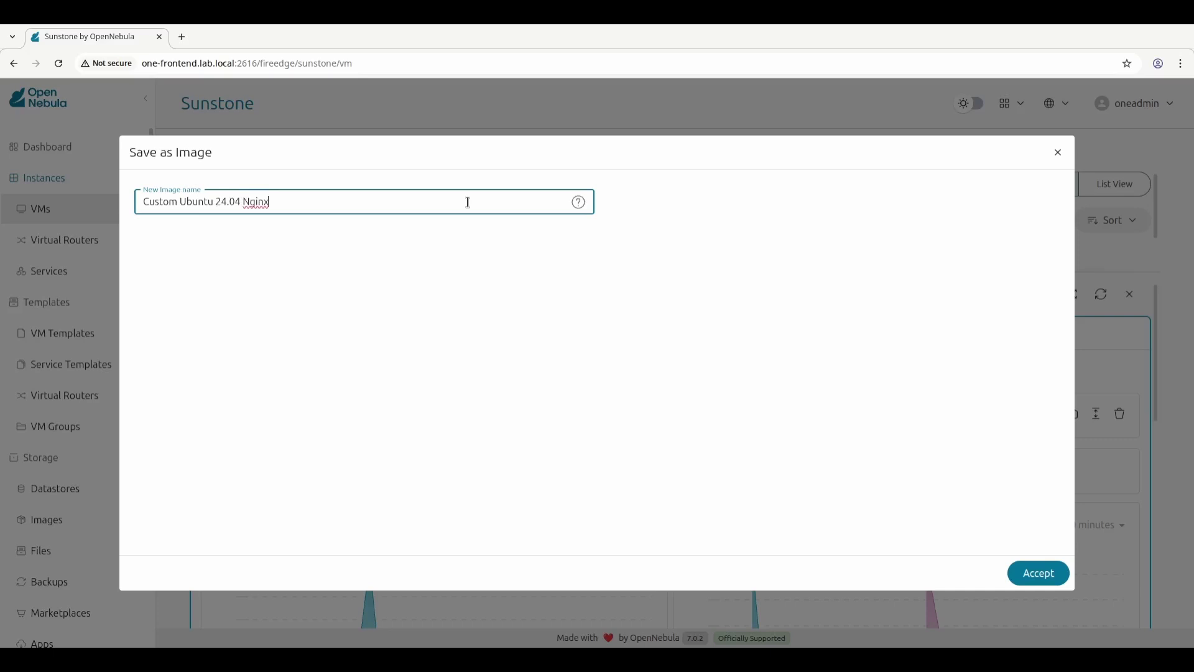
{"action": "left_click", "coordinate": [1034, 573]}
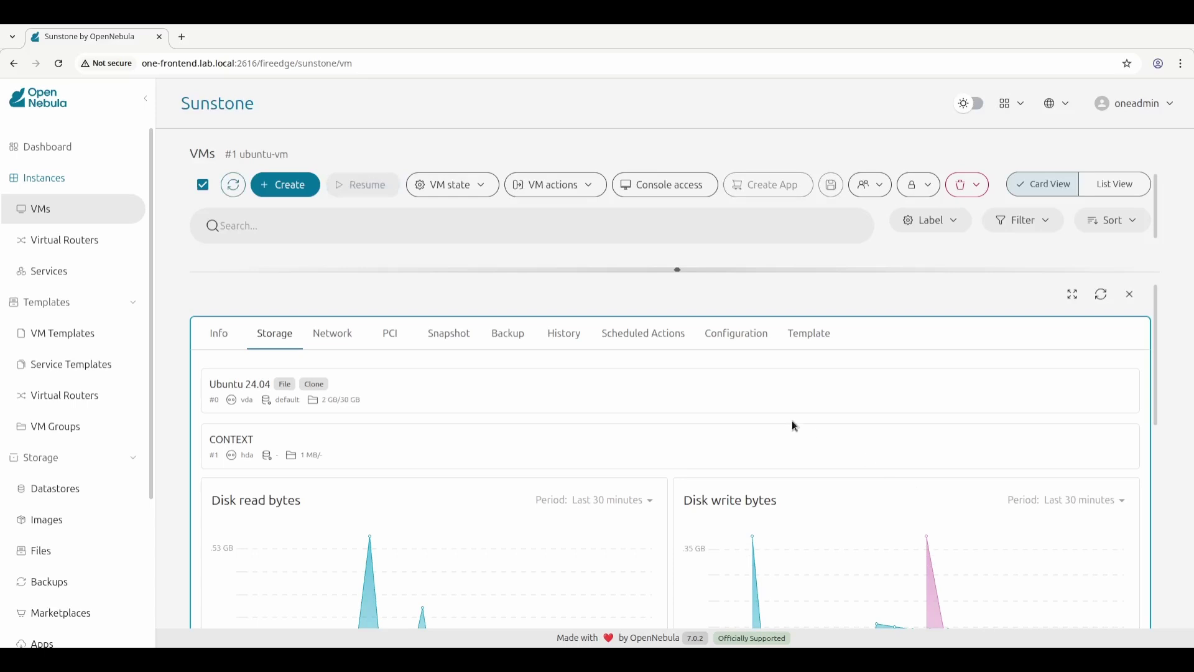
Step: Check the state of ubuntu-vm in its information and terminate the virtual machine
{"action": "left_click", "coordinate": [220, 339]}
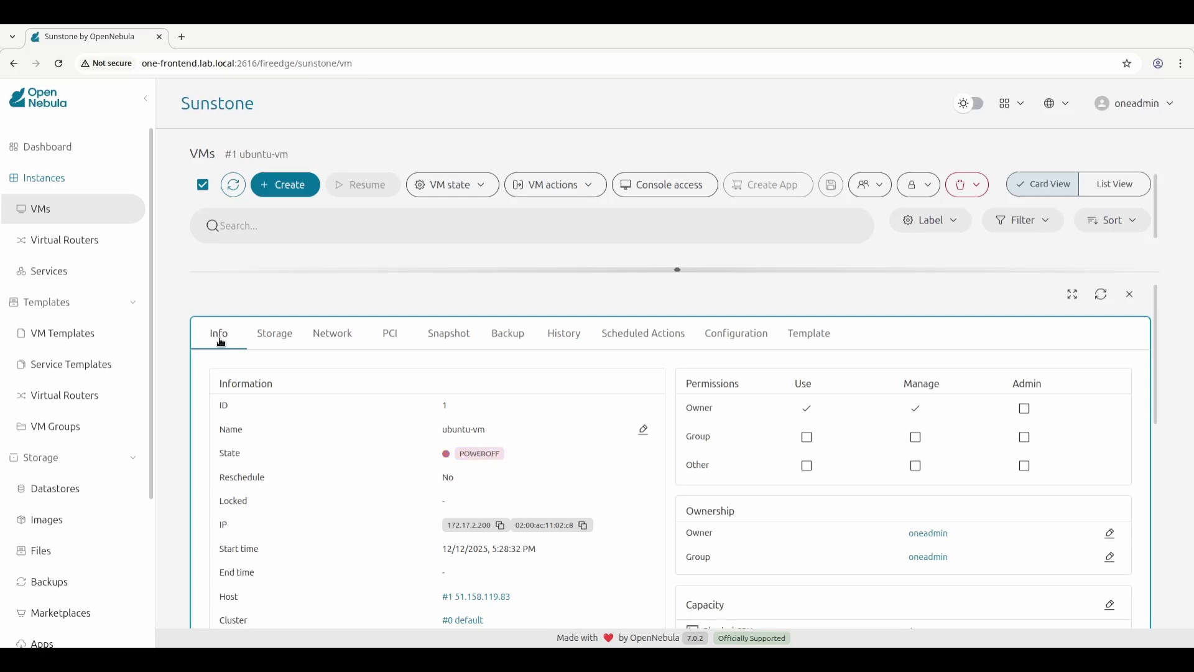
{"action": "left_click_drag", "start_coordinate": [648, 270], "coordinate": [648, 591]}
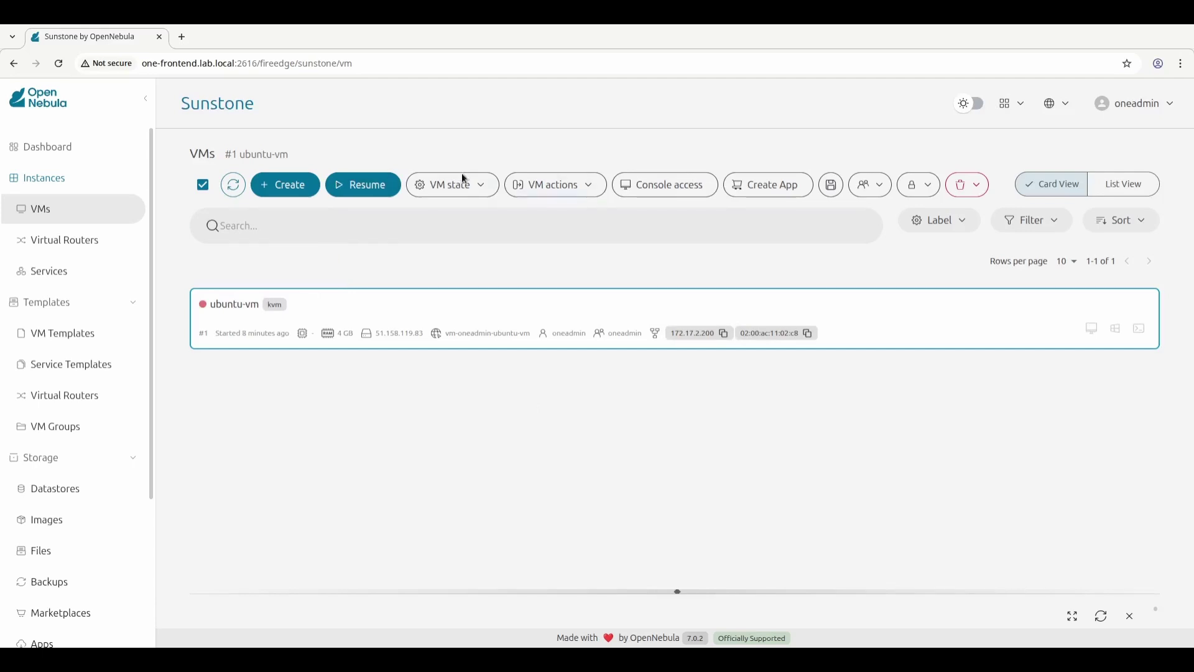
{"action": "left_click", "coordinate": [974, 185]}
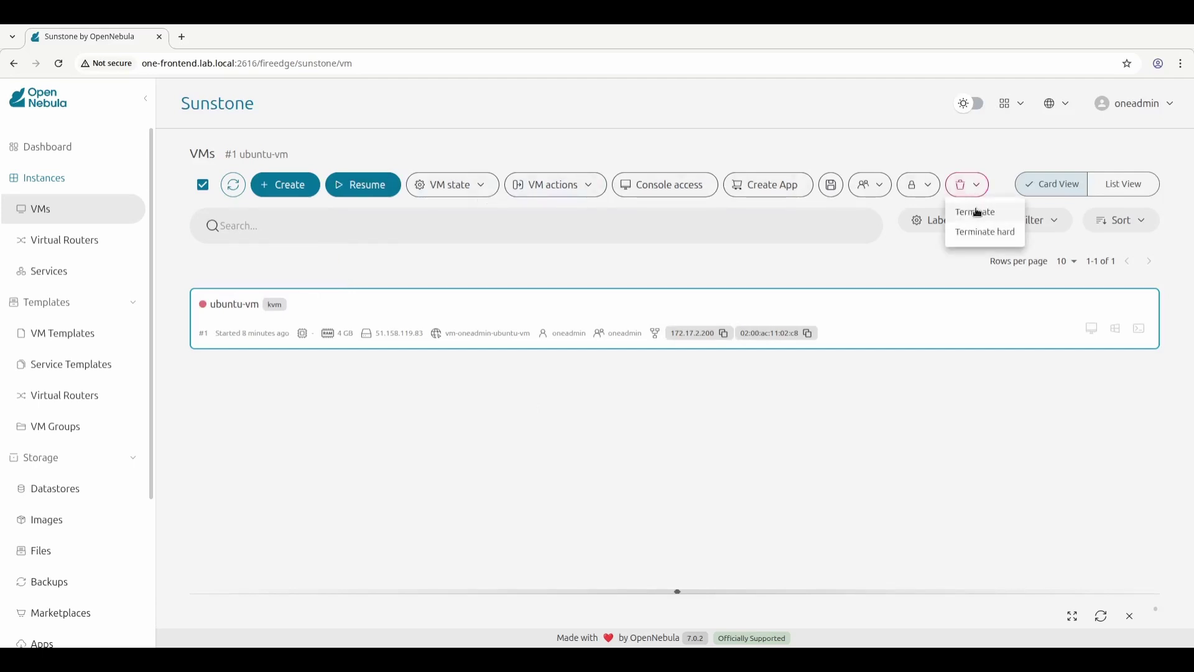
{"action": "left_click", "coordinate": [978, 213]}
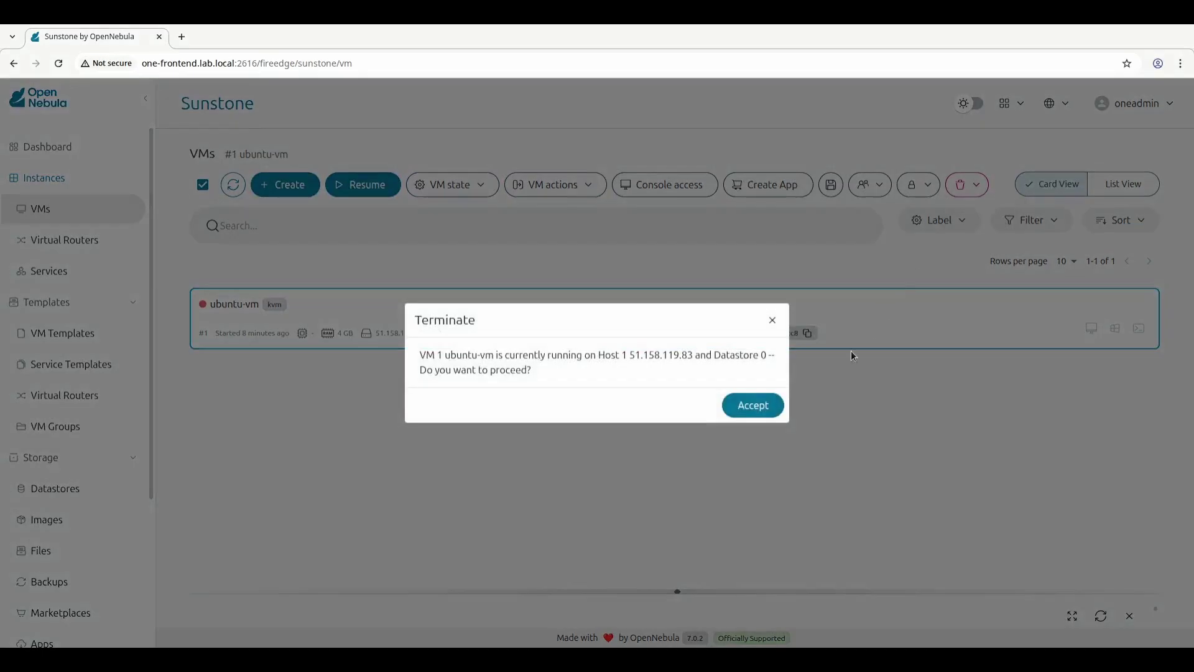
{"action": "left_click", "coordinate": [754, 411]}
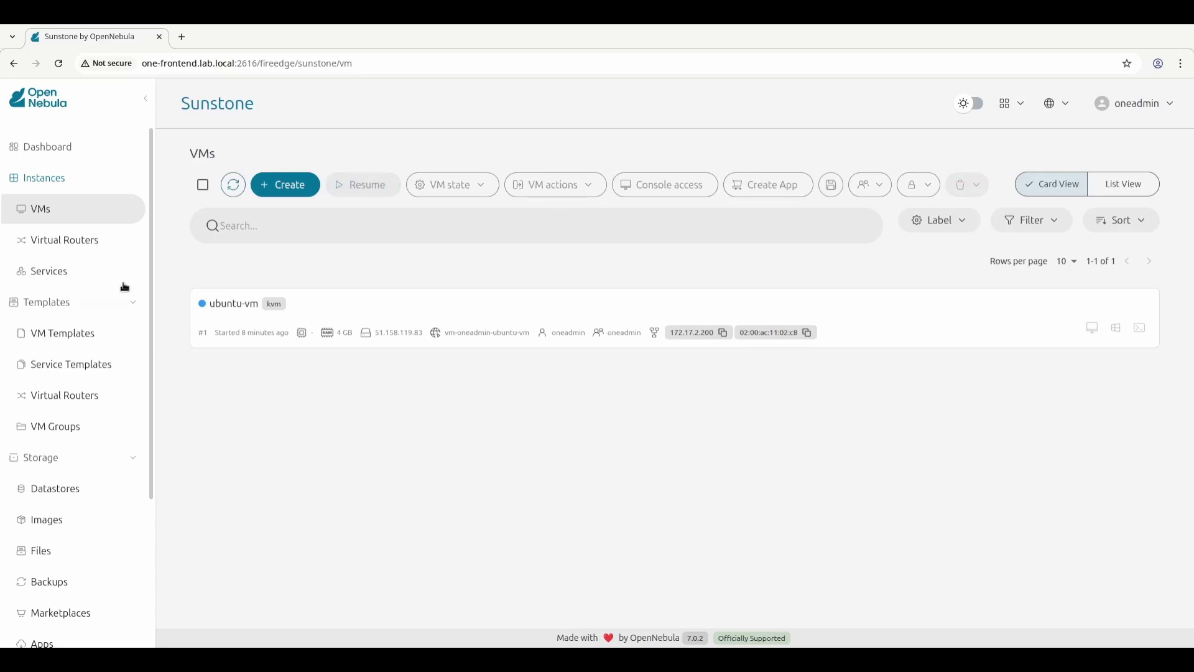
Step: Clone the Ubuntu 24.04 VM template as "Ubuntu 24.04 with NGINX Golden Image" without cloning its images
{"action": "left_click", "coordinate": [45, 334]}
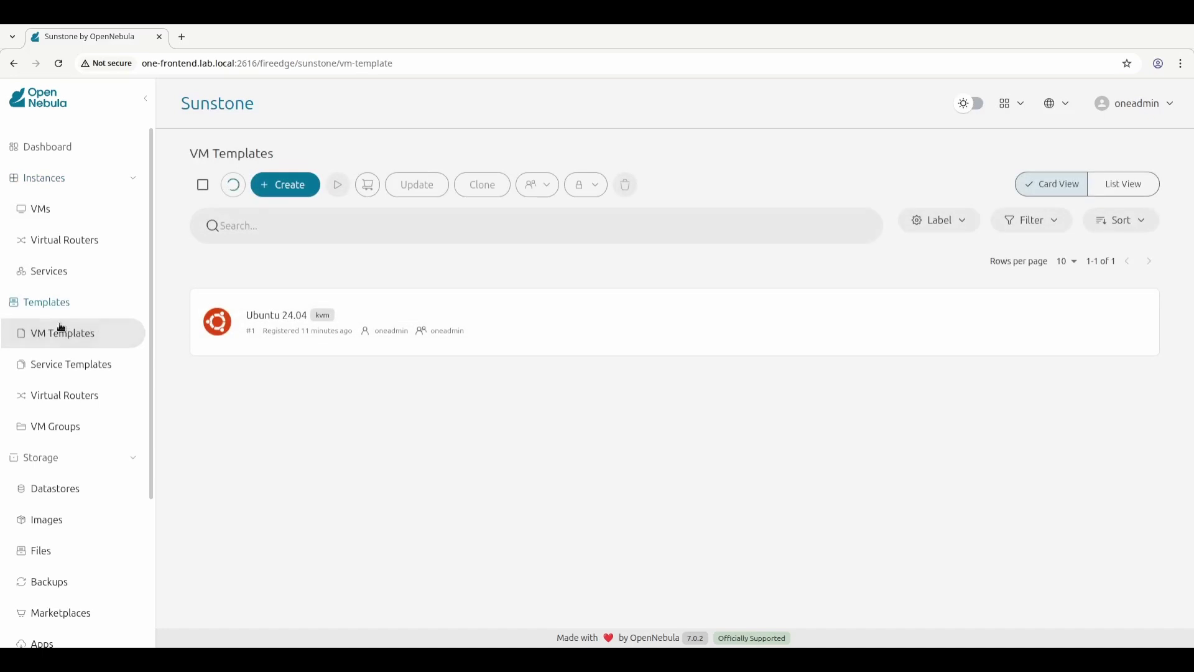
{"action": "left_click", "coordinate": [420, 314]}
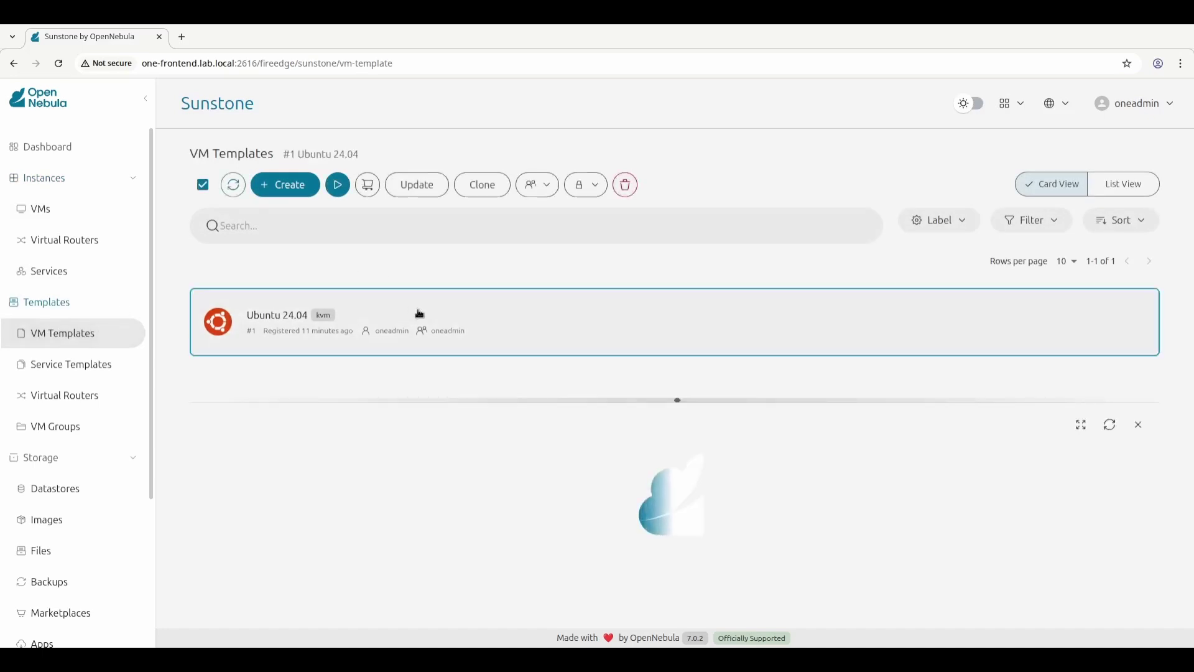
{"action": "left_click", "coordinate": [479, 189]}
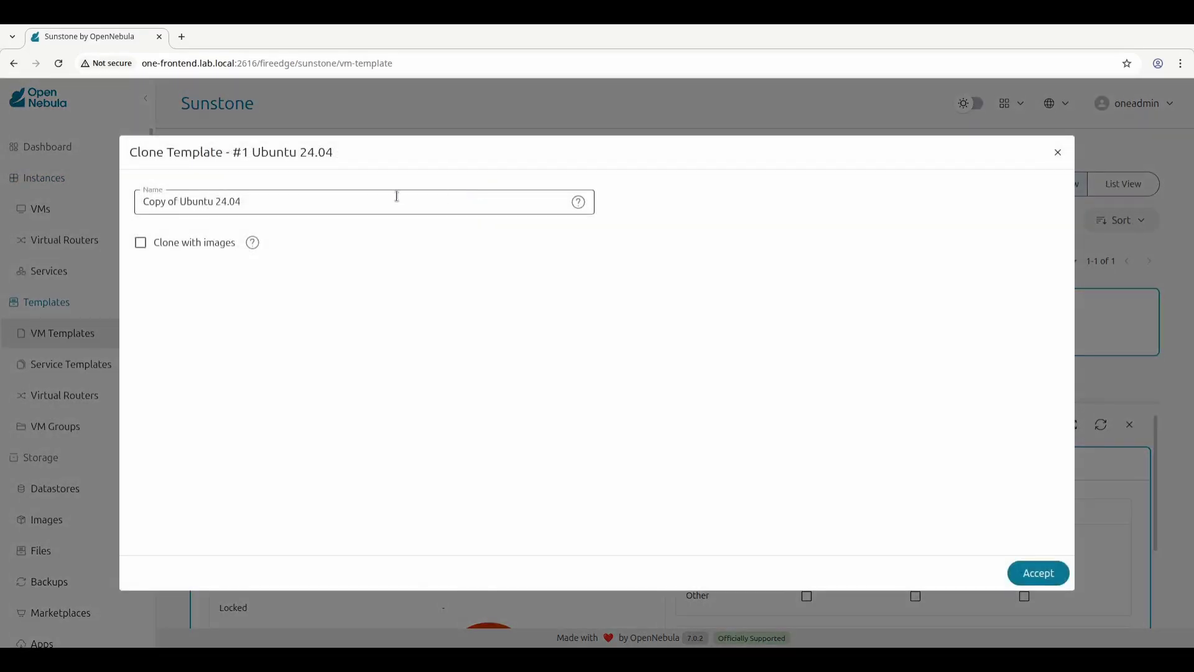
{"action": "left_click", "coordinate": [181, 203]}
{"action": "left_click_drag", "start_coordinate": [181, 203], "coordinate": [96, 203]}
{"action": "key", "text": "BackSpace"}
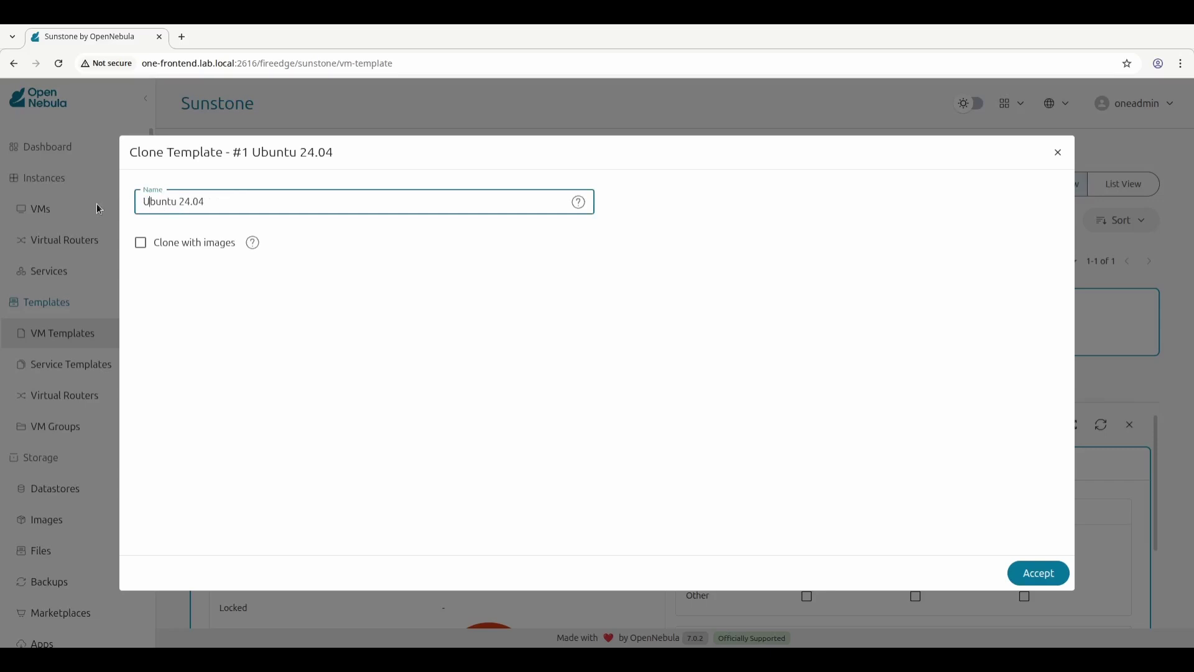
{"action": "type", "text": "with NGINX Golden Image"}
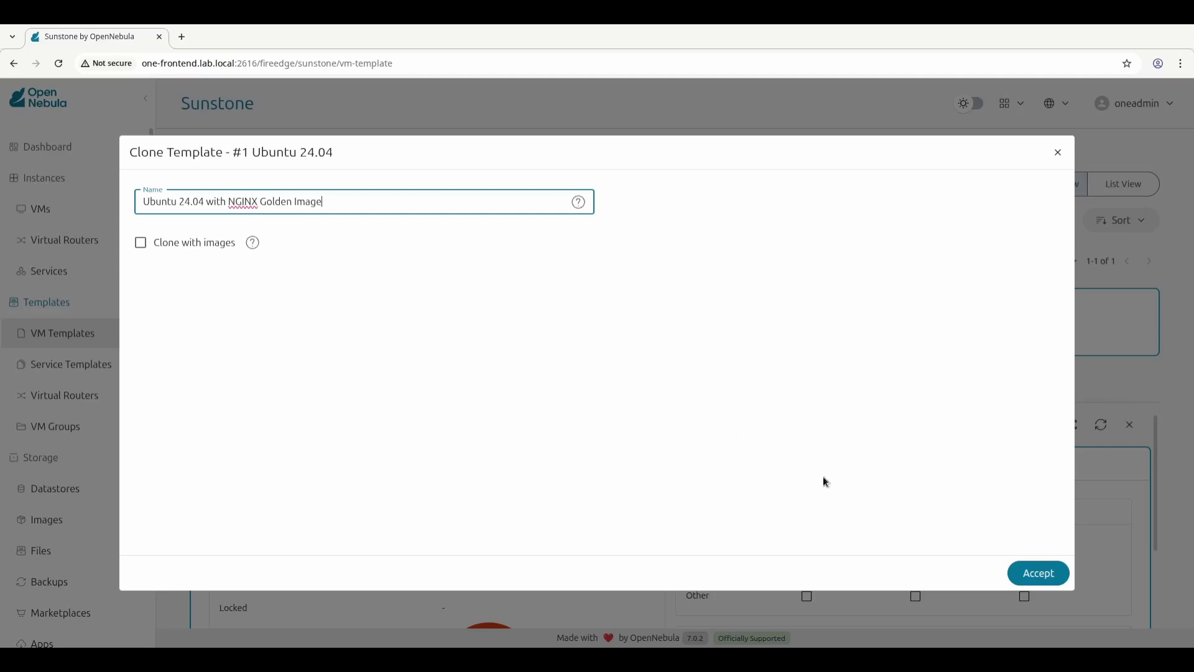
{"action": "left_click", "coordinate": [1039, 574]}
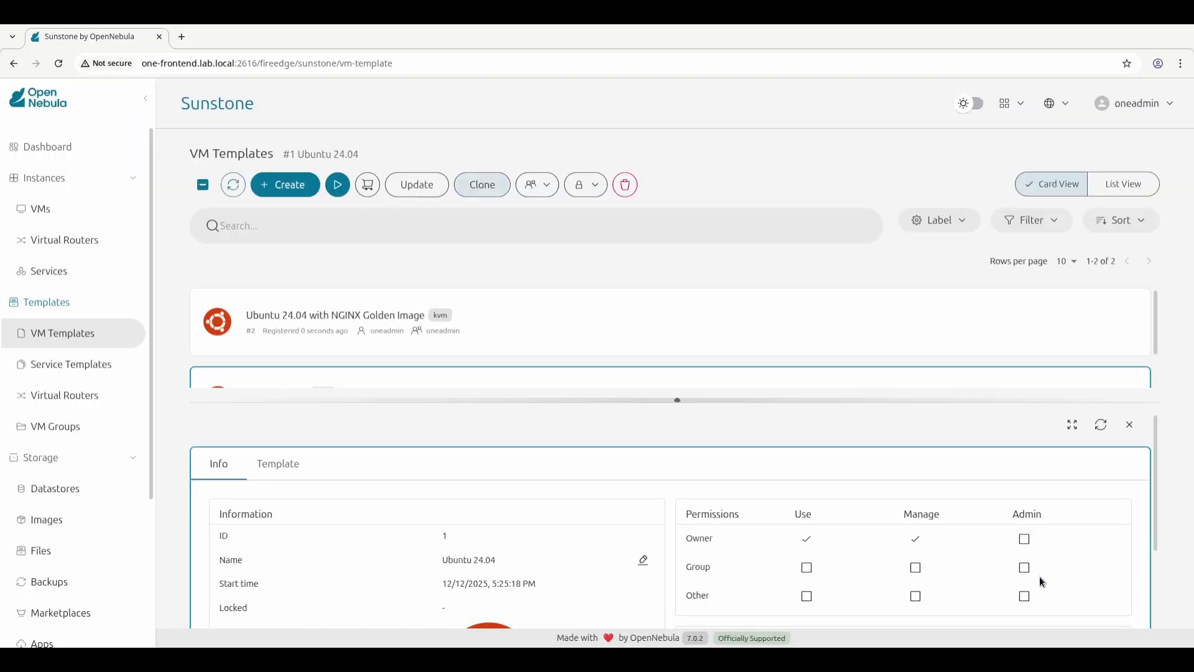
Step: Update the "Ubuntu 24.04 with NGINX Golden Image" template so its disk uses the Custom Ubuntu 24.04 Nginx image, and save it
{"action": "left_click", "coordinate": [619, 308]}
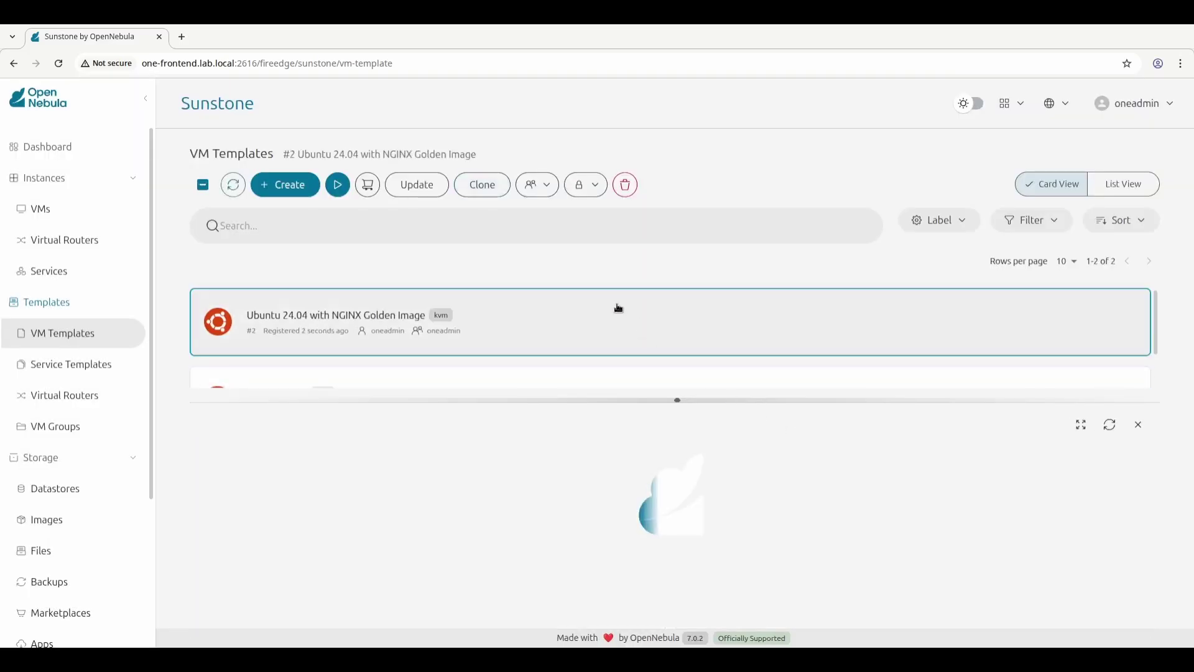
{"action": "left_click", "coordinate": [406, 186]}
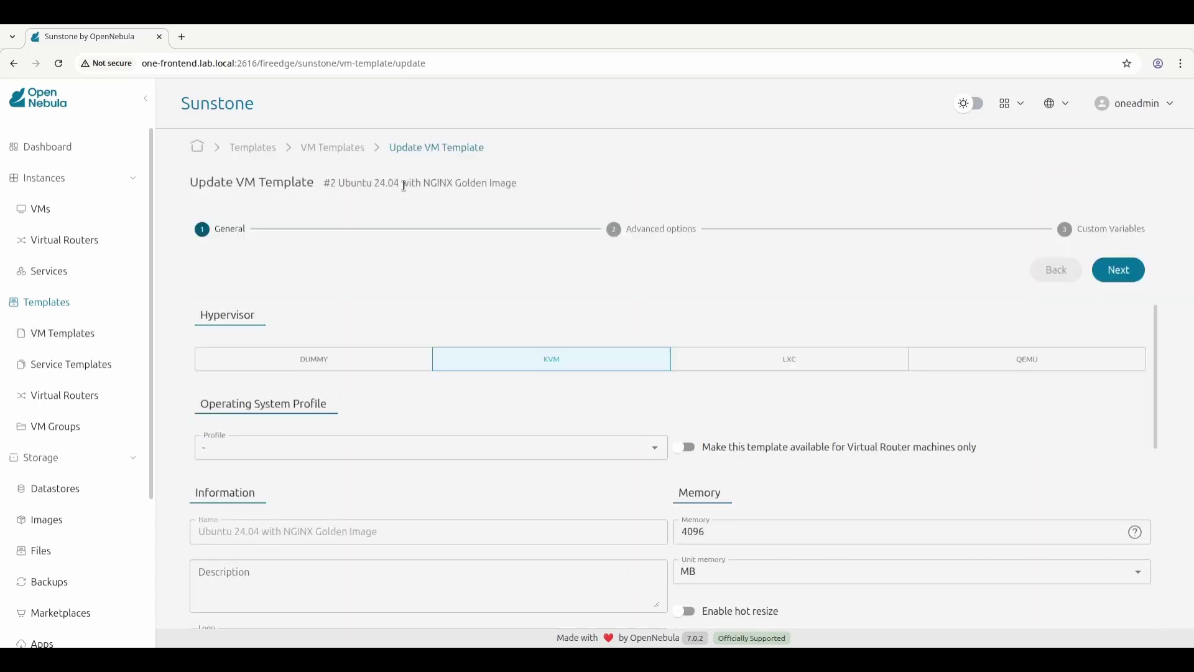
{"action": "left_click", "coordinate": [1125, 270]}
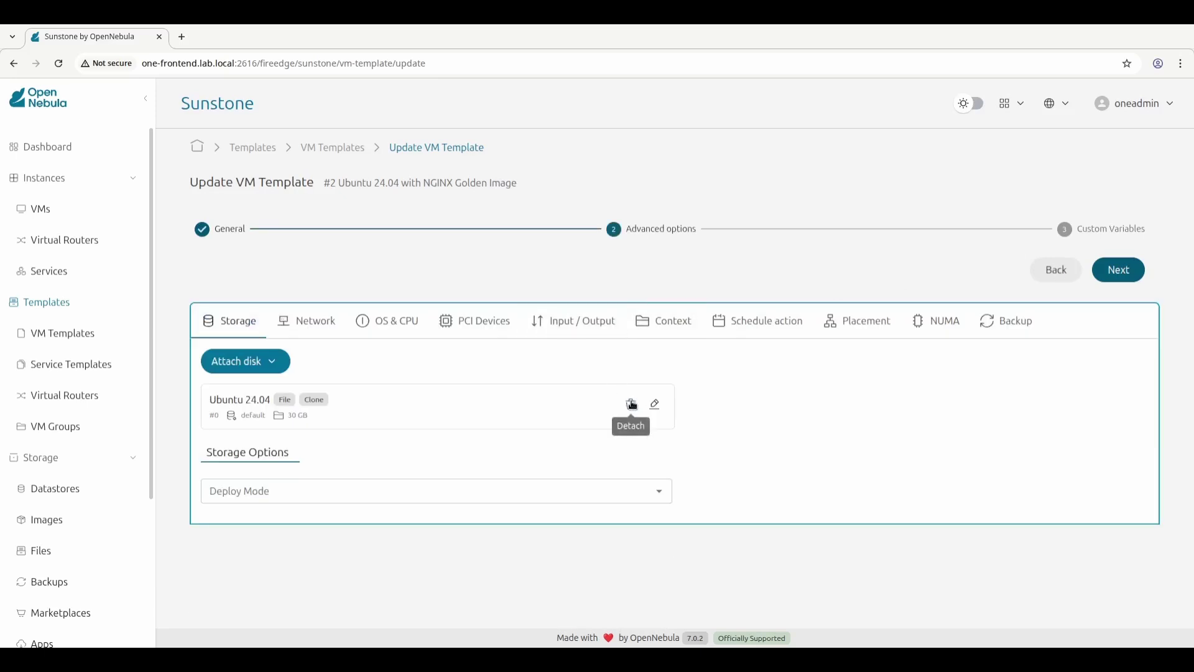
{"action": "left_click", "coordinate": [654, 405]}
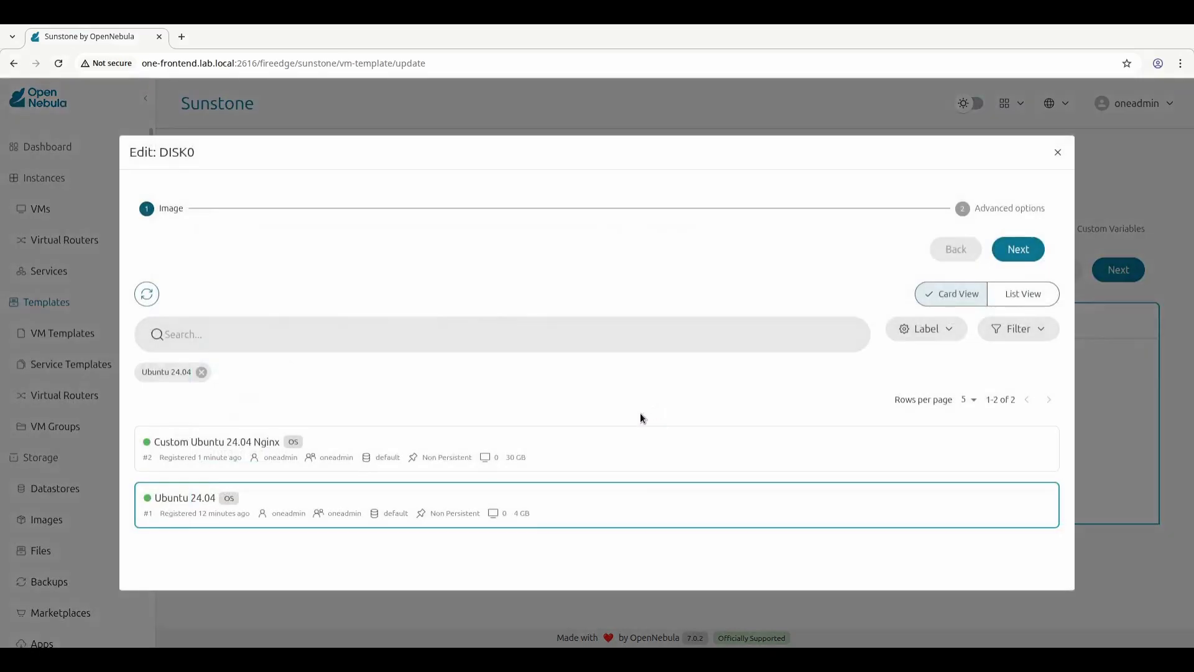
{"action": "left_click", "coordinate": [629, 460]}
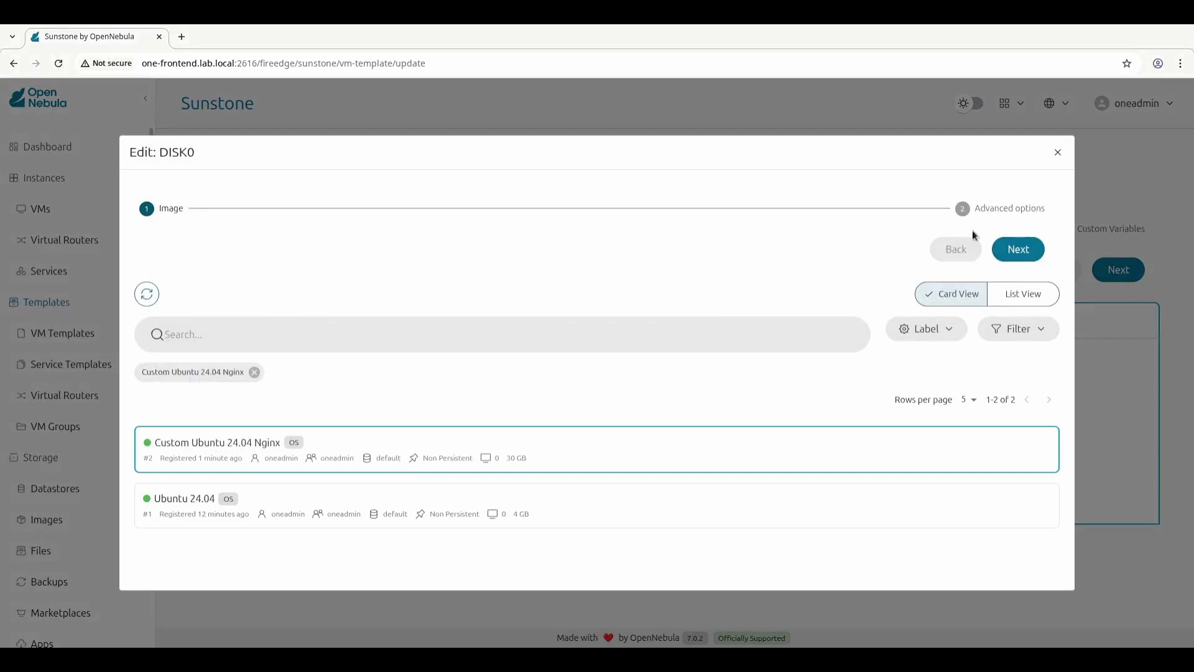
{"action": "left_click", "coordinate": [1025, 252]}
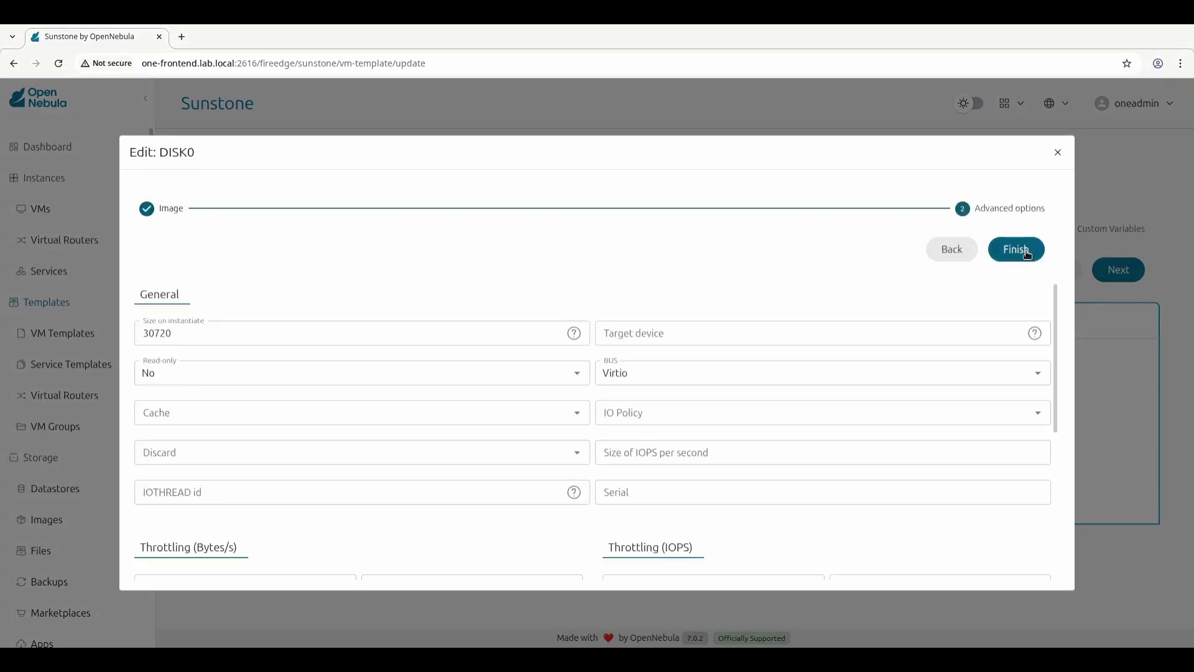
{"action": "left_click", "coordinate": [1027, 254]}
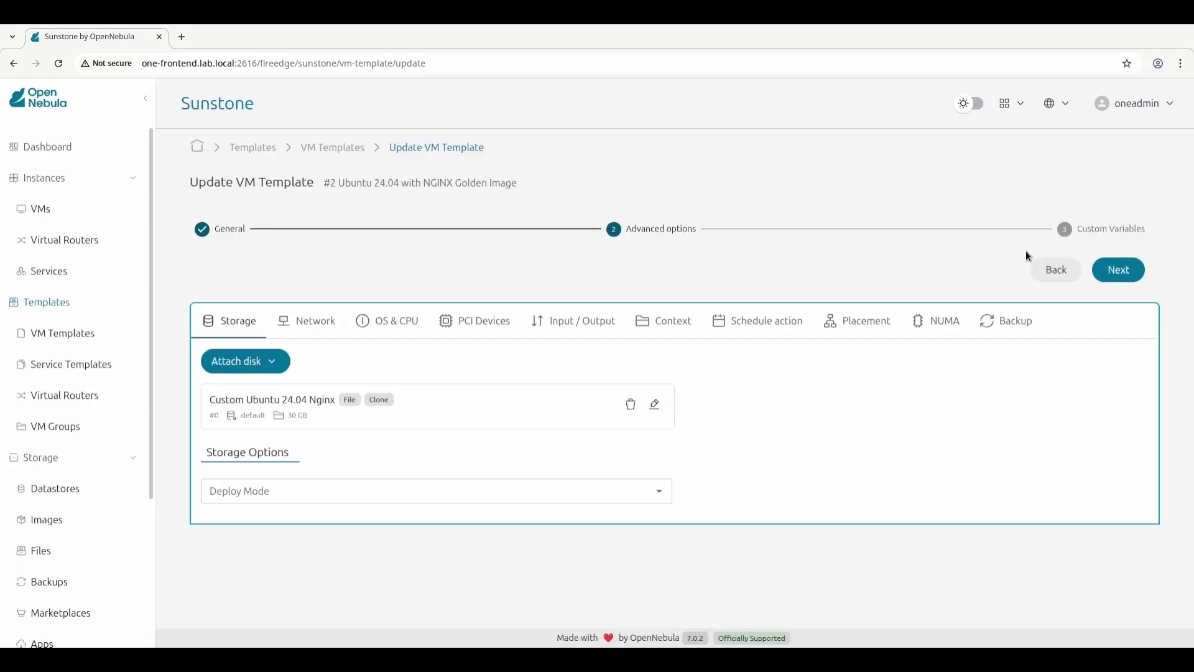
{"action": "left_click", "coordinate": [1130, 274]}
{"action": "left_click", "coordinate": [1130, 272]}
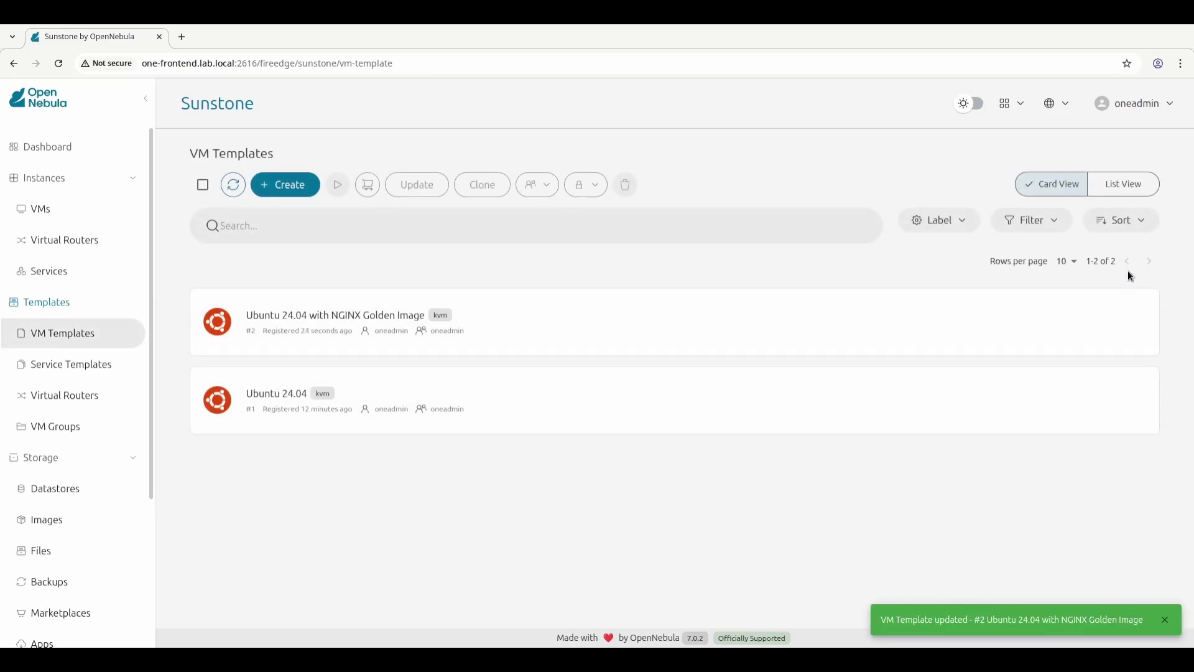
Step: Instantiate the "Ubuntu 24.04 with NGINX Golden Image" template as 2 instances with the VM name "nginx-%idx"
{"action": "left_click", "coordinate": [568, 299]}
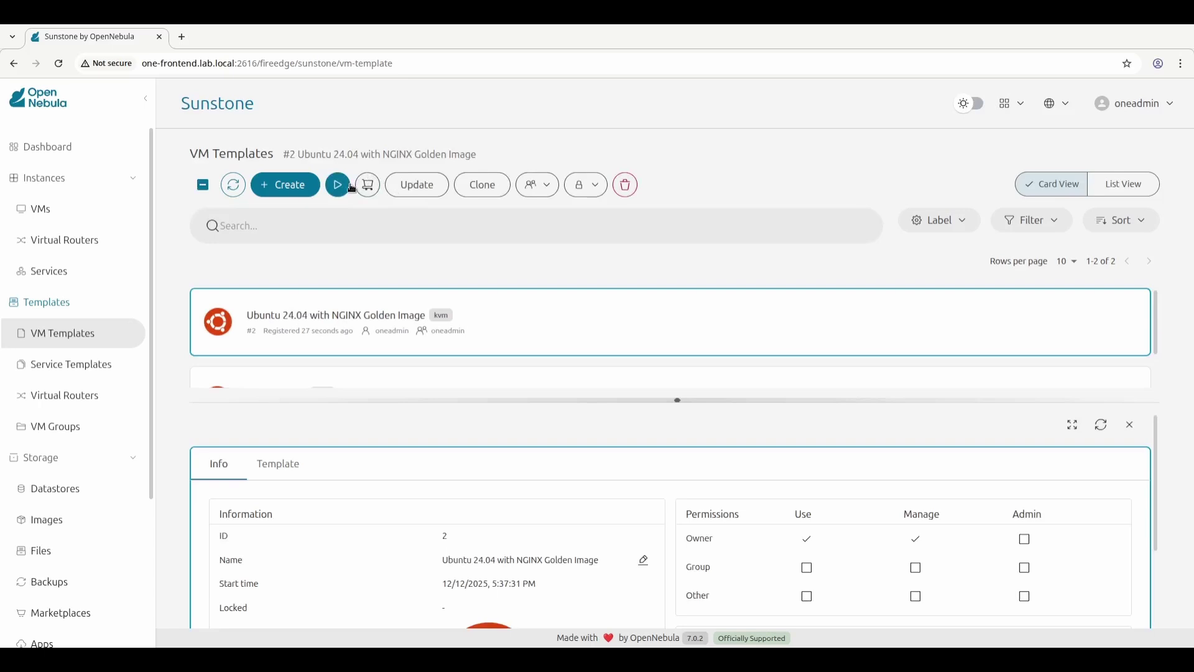
{"action": "left_click", "coordinate": [340, 186]}
{"action": "left_click", "coordinate": [314, 353]}
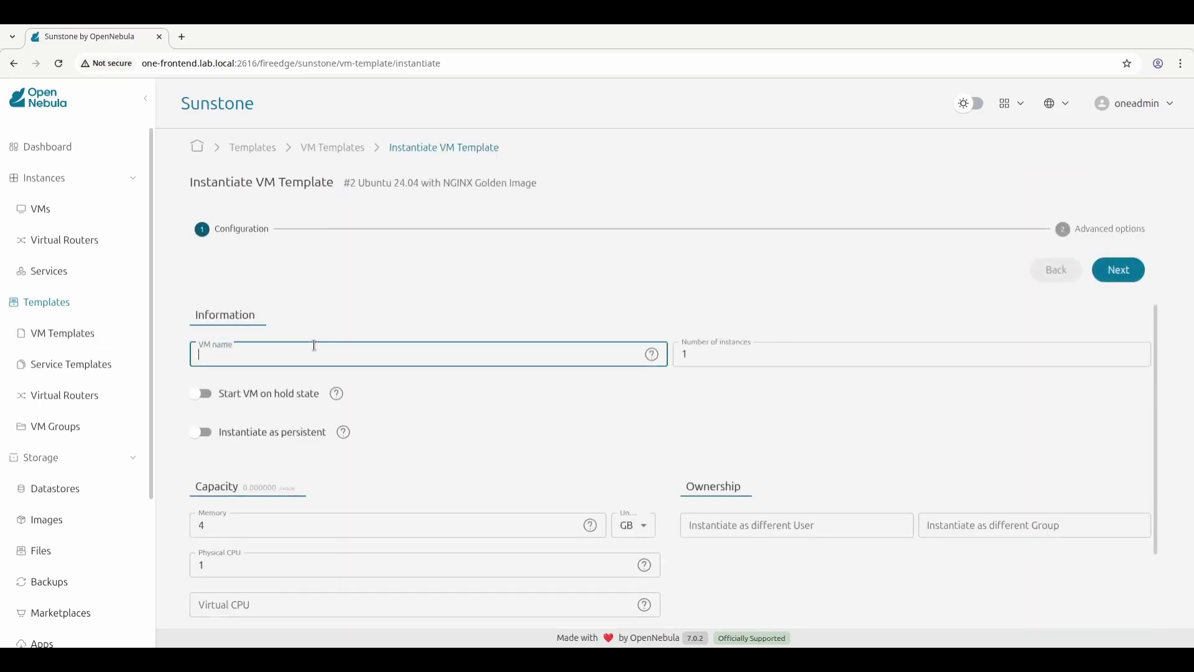
{"action": "type", "text": "nginx-%idx"}
{"action": "left_click", "coordinate": [725, 354]}
{"action": "double_click", "coordinate": [683, 355]}
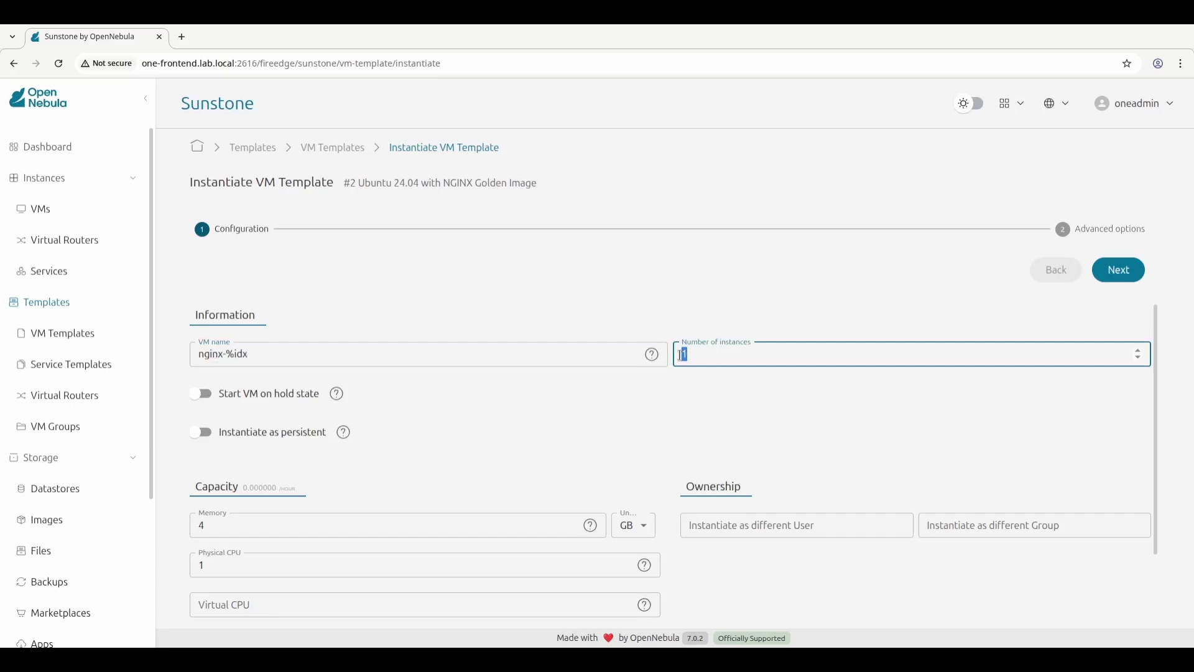
{"action": "type", "text": "2"}
{"action": "left_click", "coordinate": [1137, 269]}
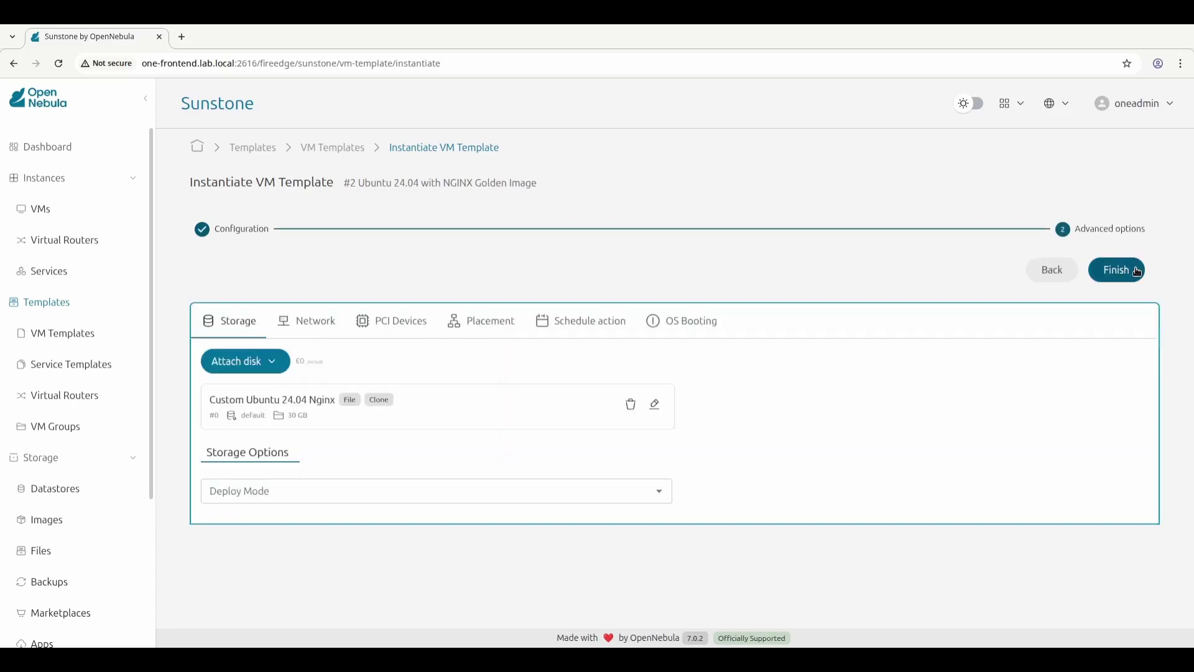
{"action": "left_click", "coordinate": [1138, 272]}
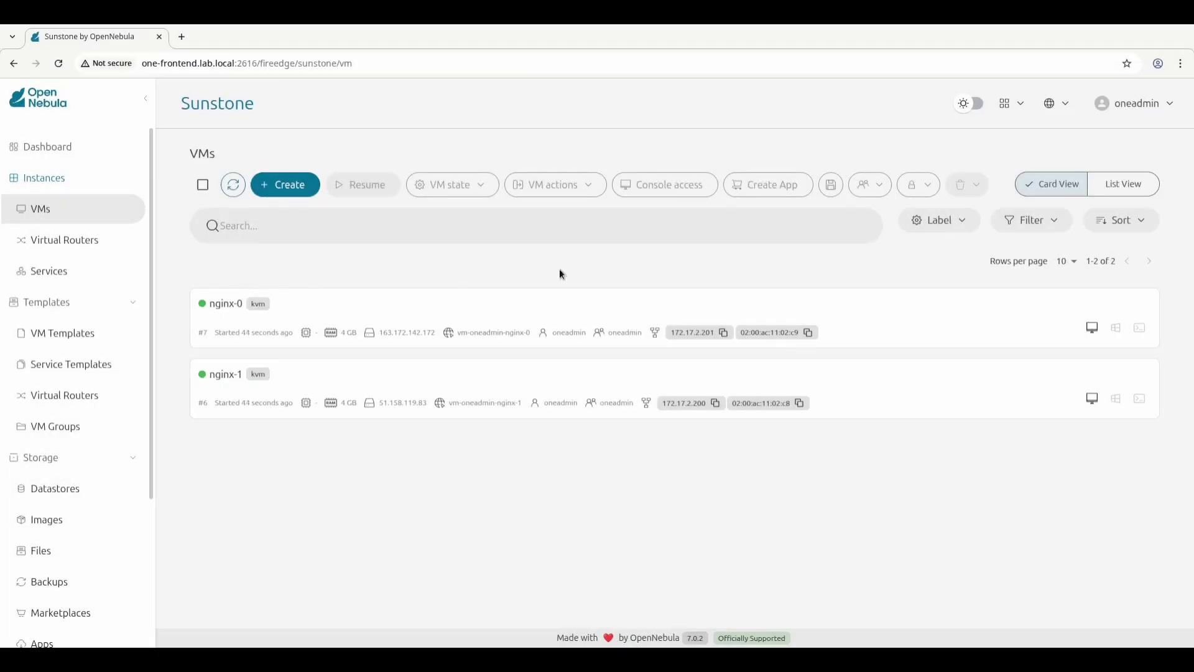
Step: View the VNC console of nginx-1 and close it, then load the VM's IP address 172.17.2.200 in a new browser tab
{"action": "left_click", "coordinate": [1092, 398]}
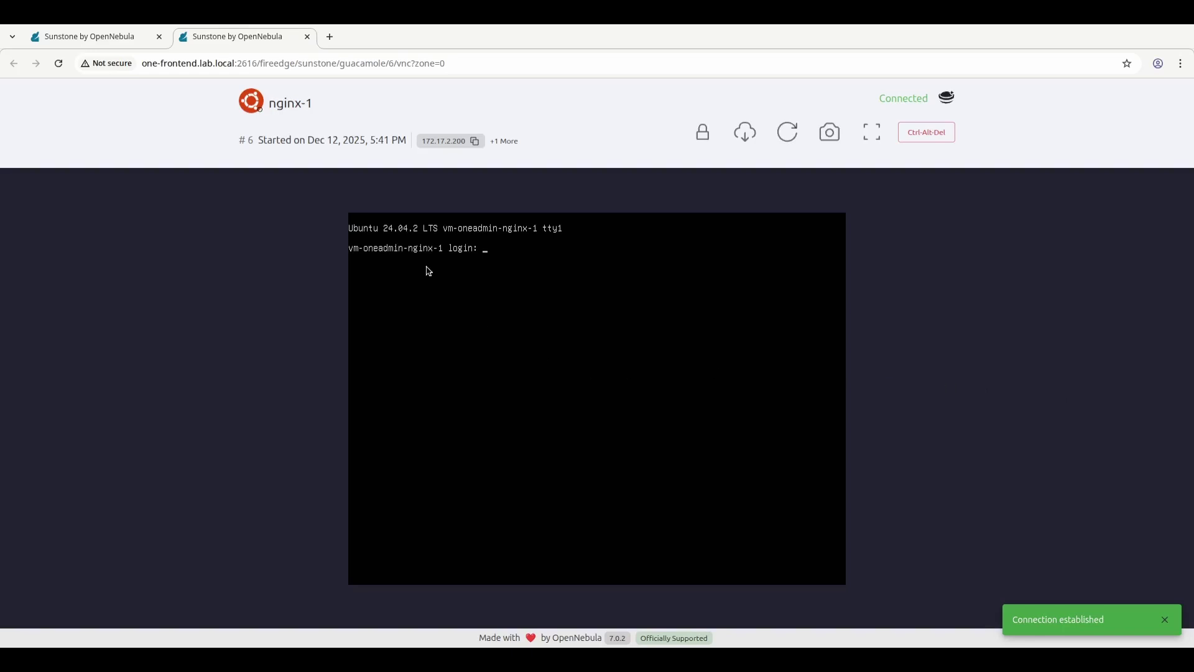
{"action": "left_click", "coordinate": [307, 37]}
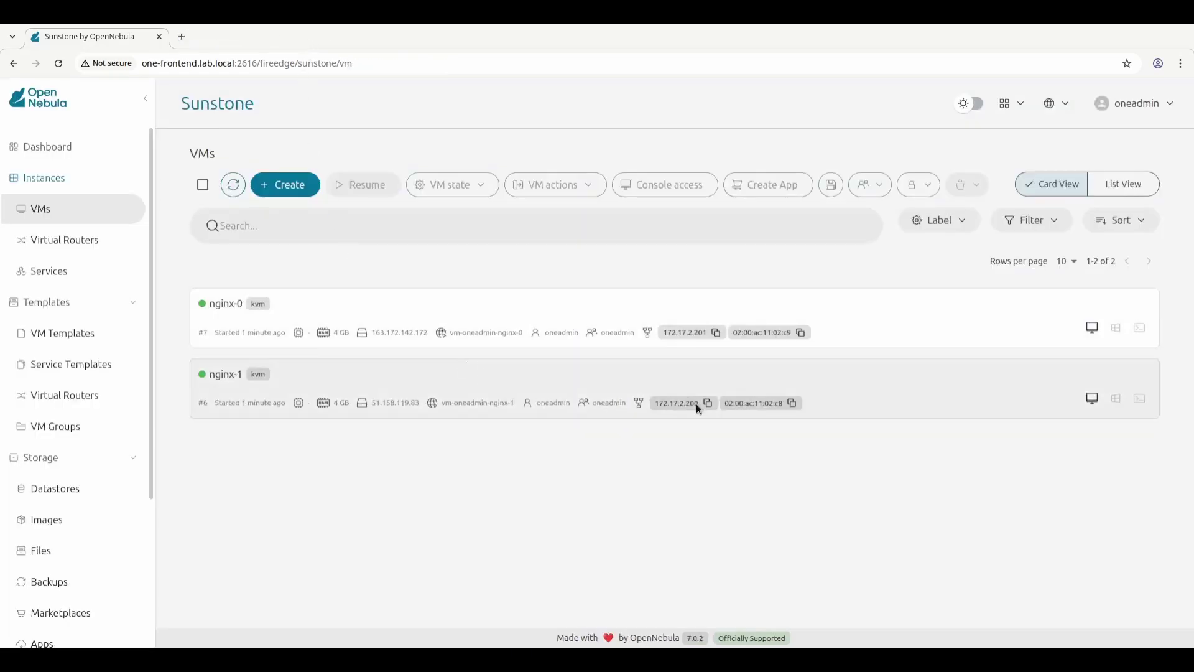
{"action": "key", "text": "ctrl+t"}
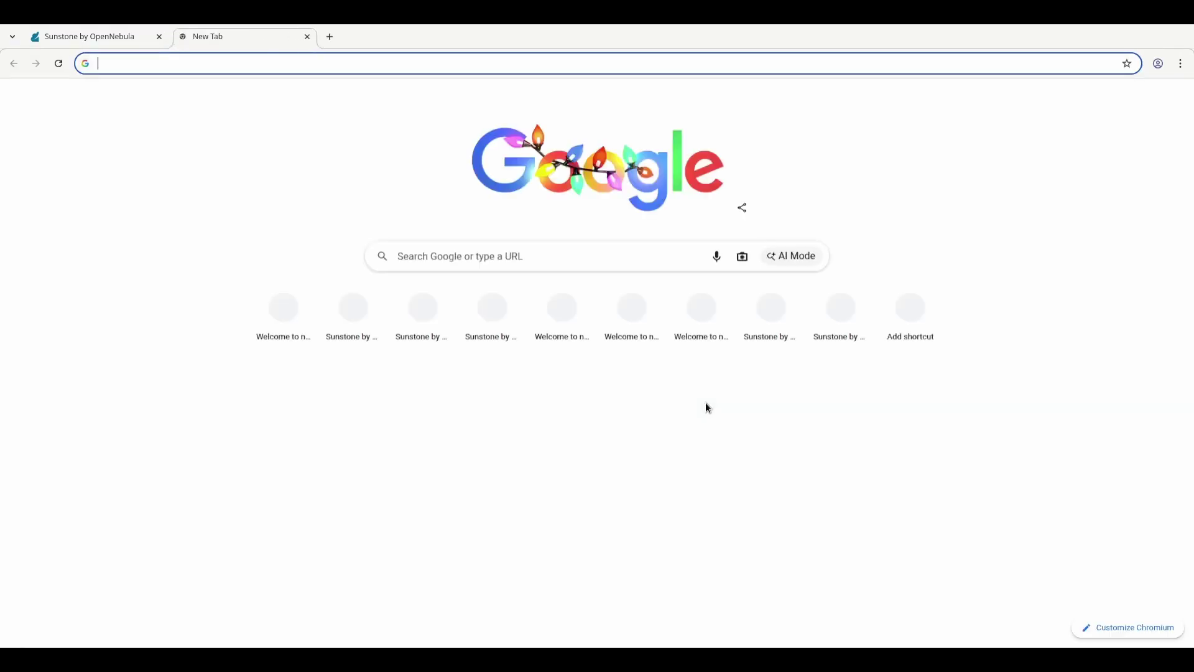
{"action": "key", "text": "ctrl+v"}
{"action": "key", "text": "Return"}
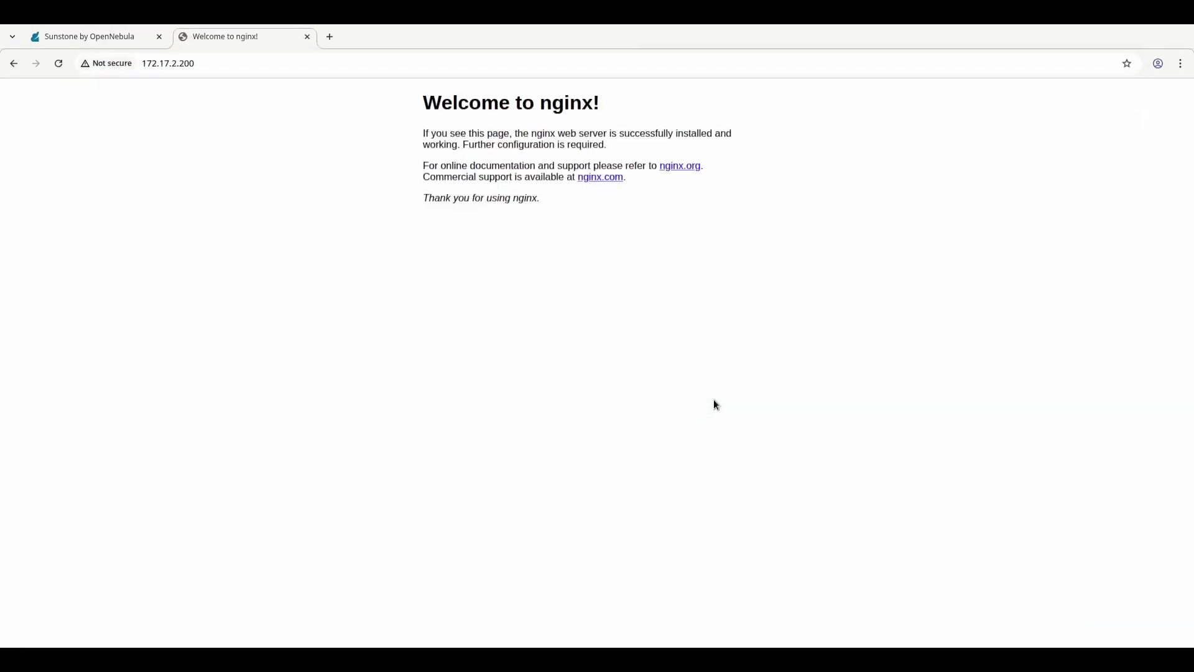
Step: Copy the IP address of nginx-0 from the VM list in Sunstone and load 172.17.2.201 in another browser tab
{"action": "left_click", "coordinate": [110, 41]}
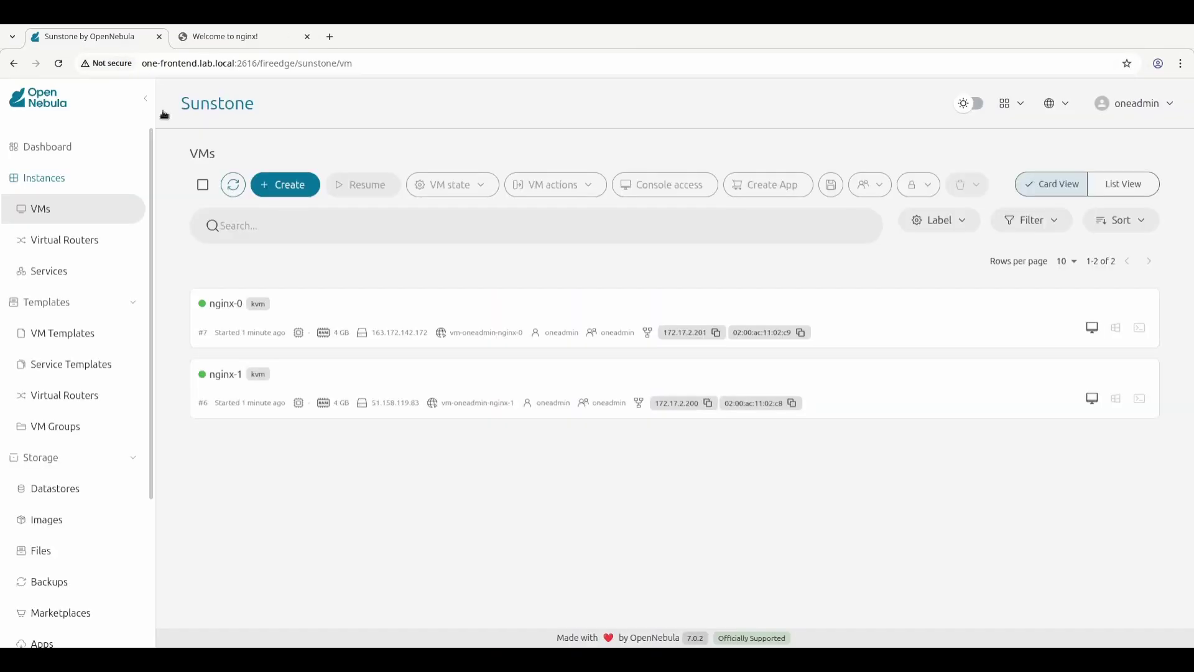
{"action": "left_click", "coordinate": [718, 334]}
{"action": "left_click", "coordinate": [331, 37]}
{"action": "key", "text": "ctrl+v"}
{"action": "key", "text": "Return"}
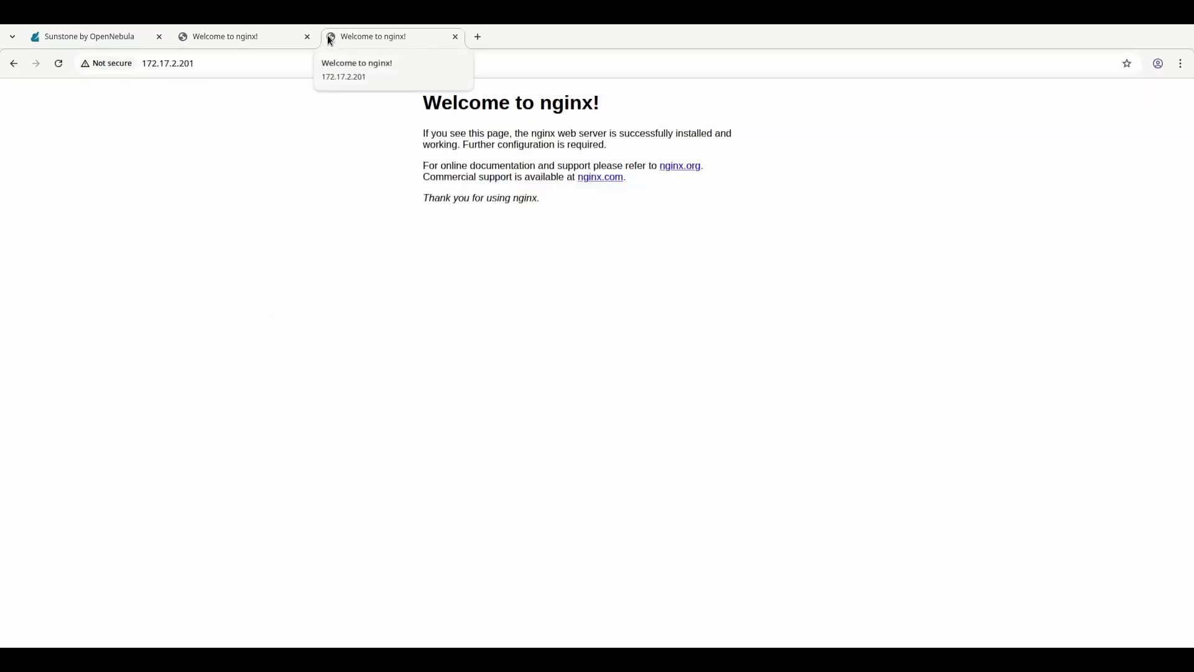